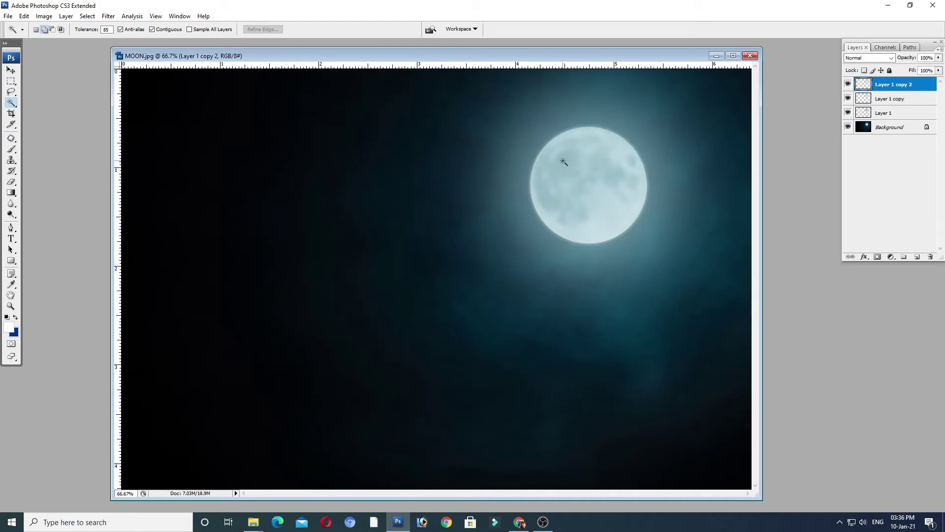
Step: Group Layer 1, Layer 1 copy and Layer 1 copy 2, and compare the moon with the group hidden and shown
left_click(895, 114, "shift")
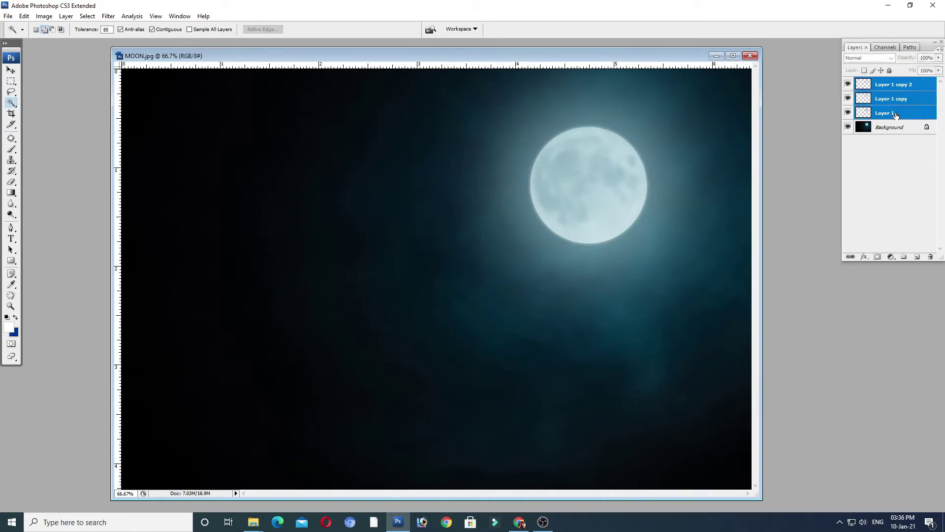
key("ctrl+g")
left_click(849, 83)
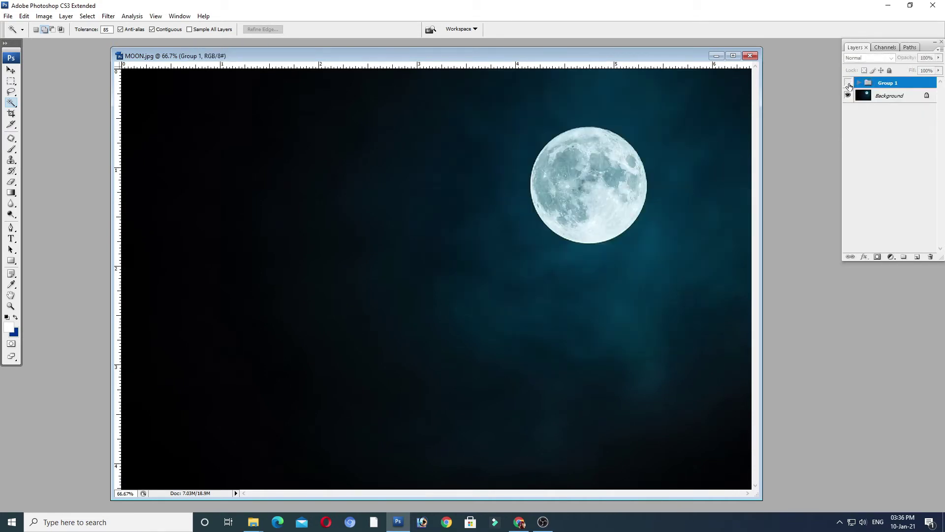
left_click(849, 84)
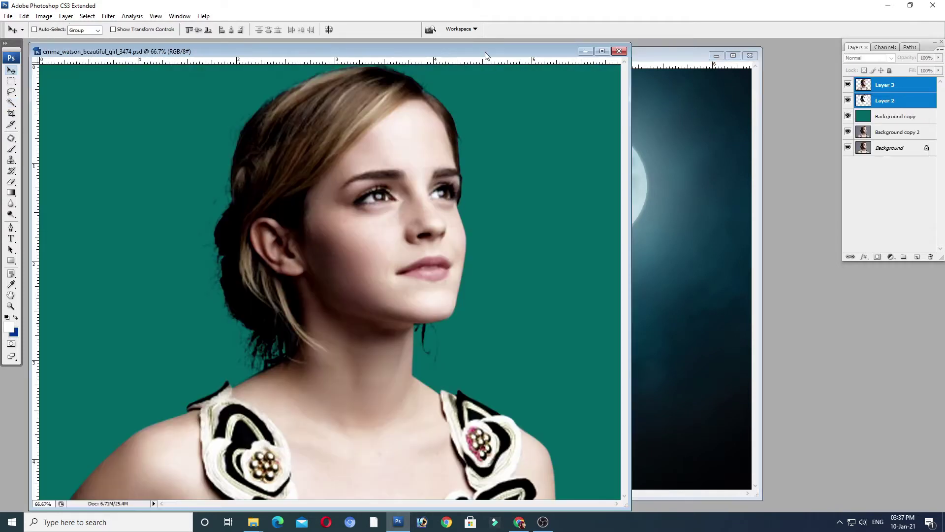
Step: Bring the woman's cutout layers, Layer 3 and Layer 2, into MOON.jpg below the glow group and maximize the document window
left_click_drag(485, 52, 376, 162)
left_click(734, 56)
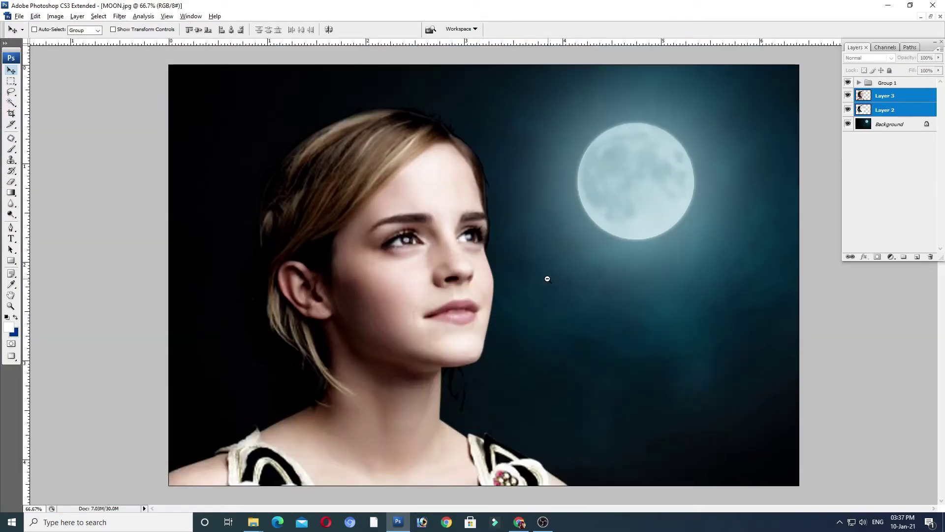
left_click(548, 279, "alt")
Step: Apply Lighting Effects to the woman's Layer 3 with the Flashlight style, an Omni light at intensity 46 over her face
left_click(546, 280, "ctrl")
left_click(121, 17)
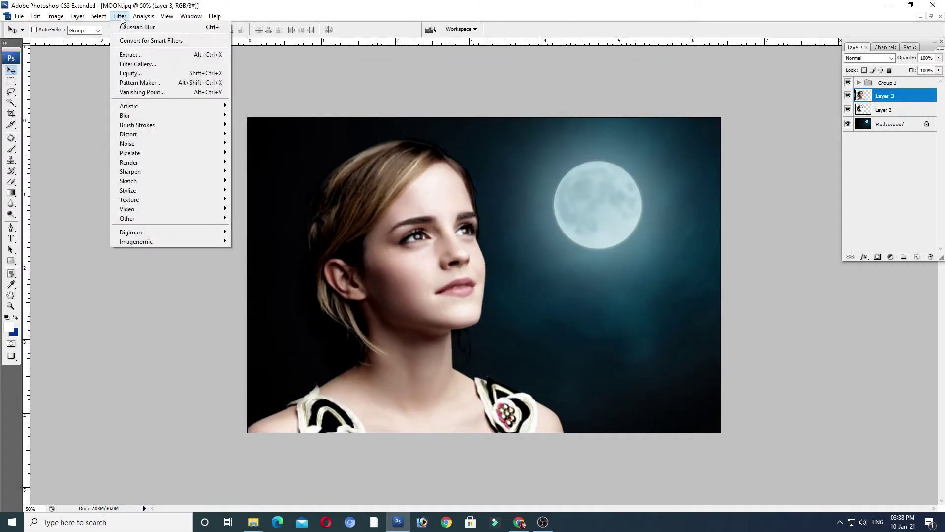
mouse_move(151, 172)
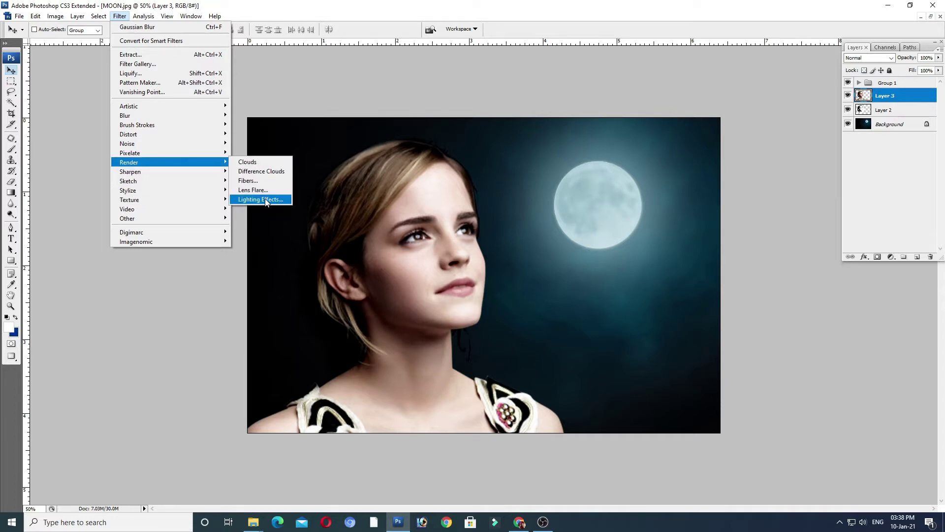
left_click(265, 199)
left_click_drag(536, 123, 730, 138)
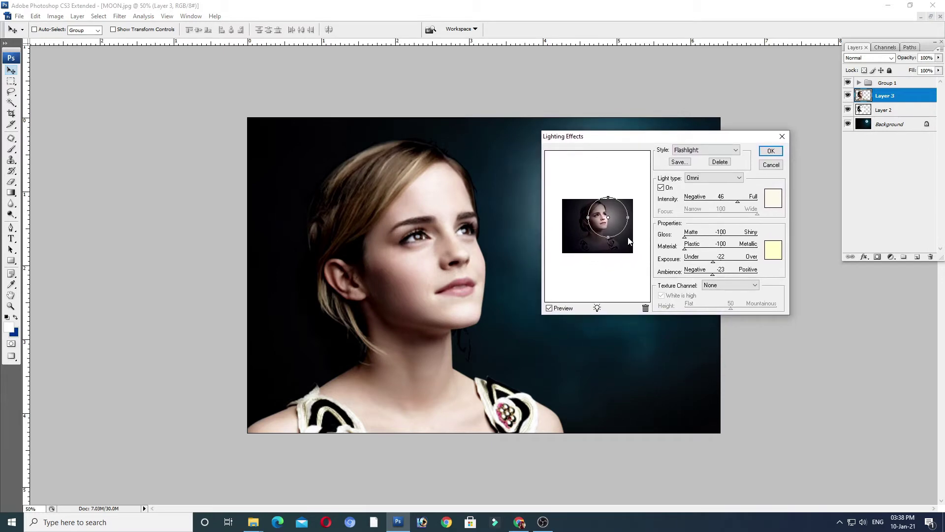
left_click(736, 150)
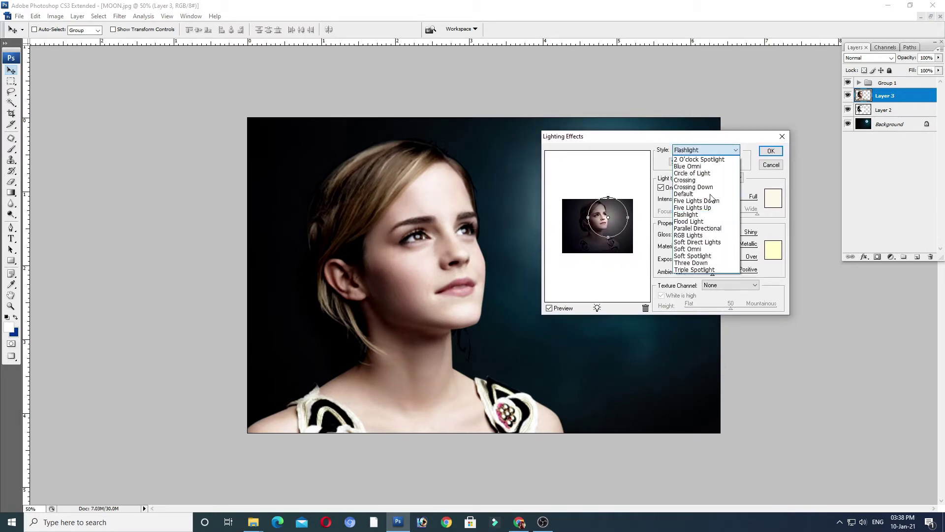
left_click(703, 216)
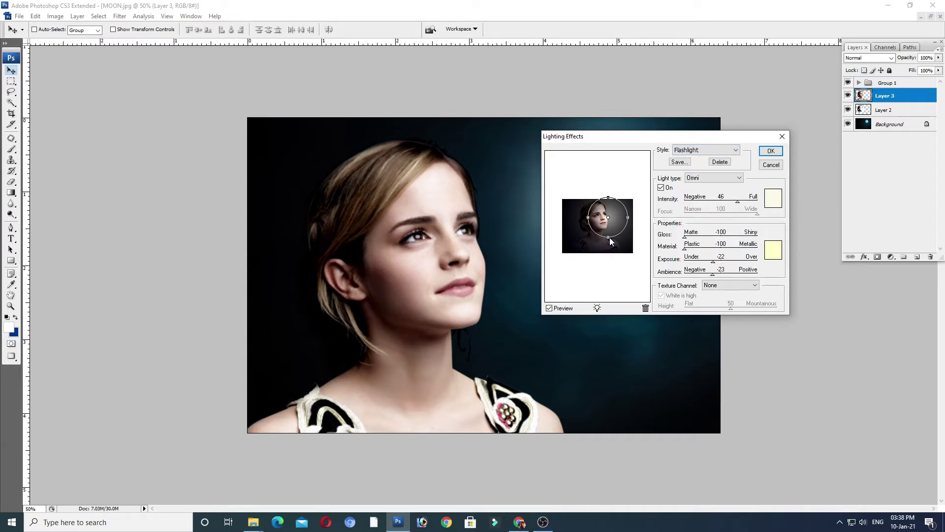
left_click(768, 152)
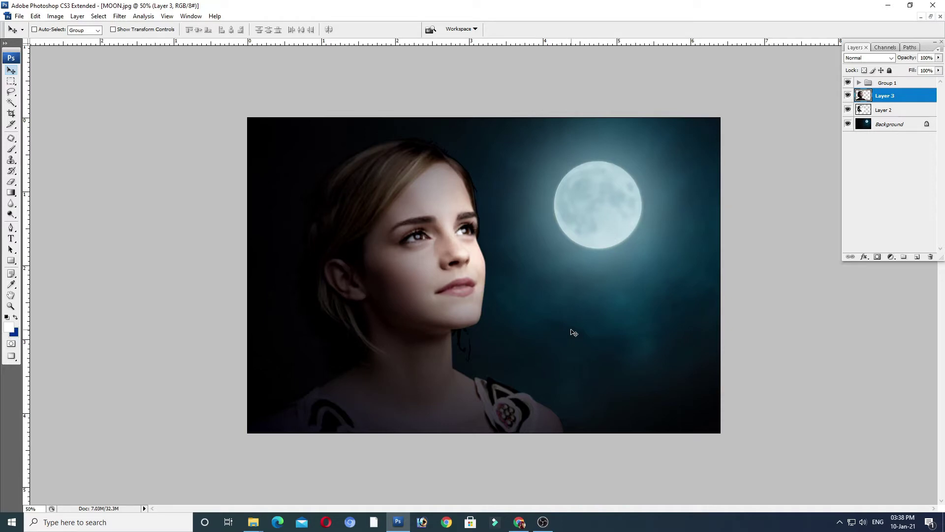
Step: Darken the scene with a Brightness/Contrast adjustment layer above Layer 3 and compare the image with and without it
left_click(892, 257)
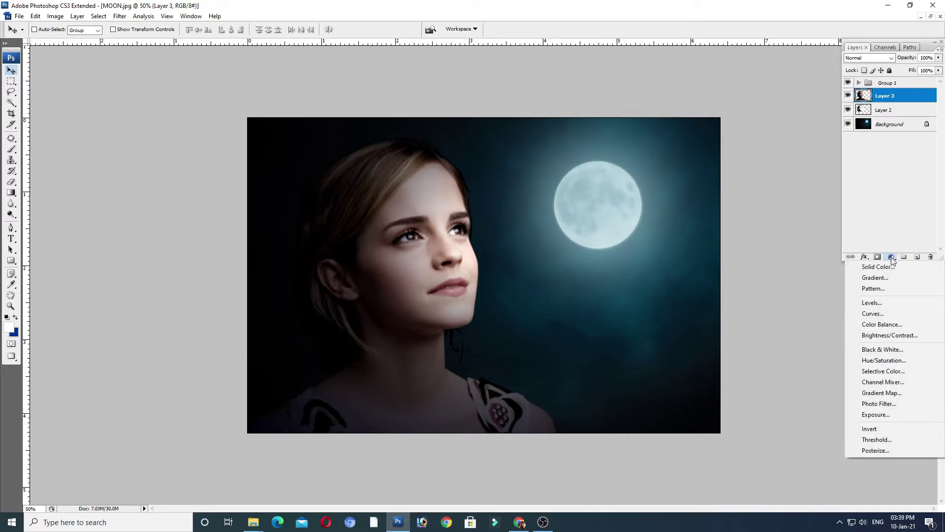
left_click(895, 336)
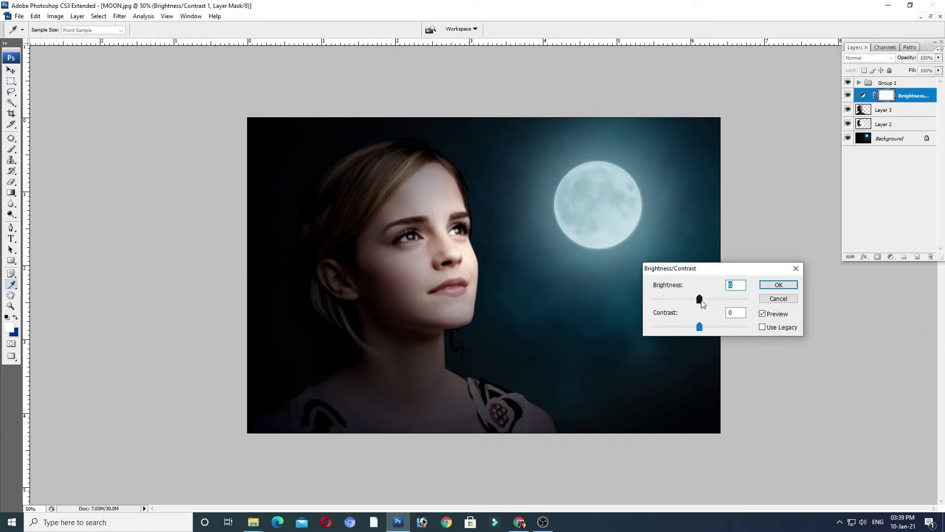
left_click(779, 285)
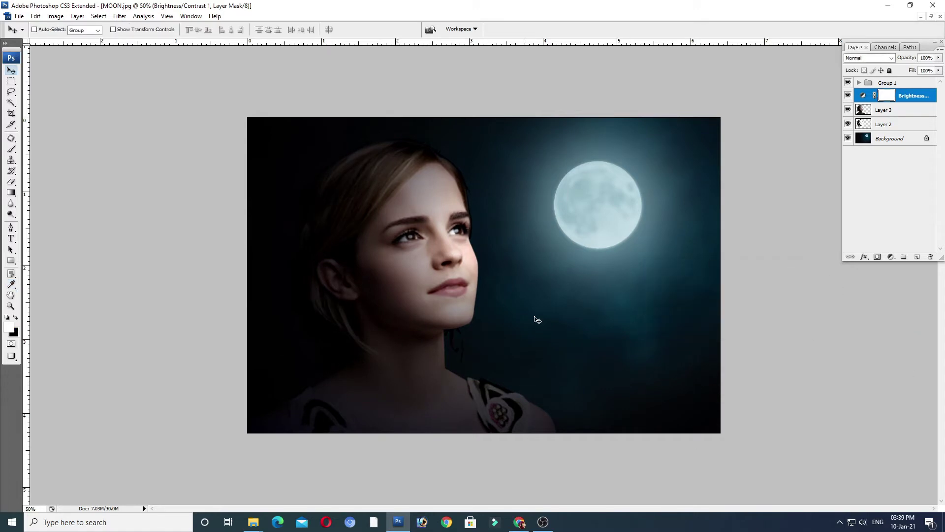
left_click(848, 96)
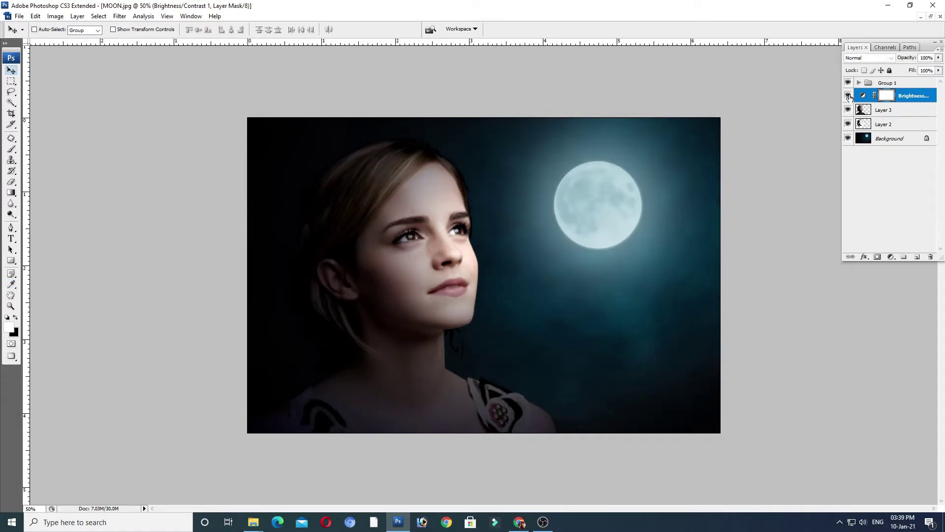
left_click(848, 96)
Step: Add a colorizing Hue/Saturation adjustment layer above Brightness/Contrast with hue 196, saturation 25 and lightness 0
left_click(891, 257)
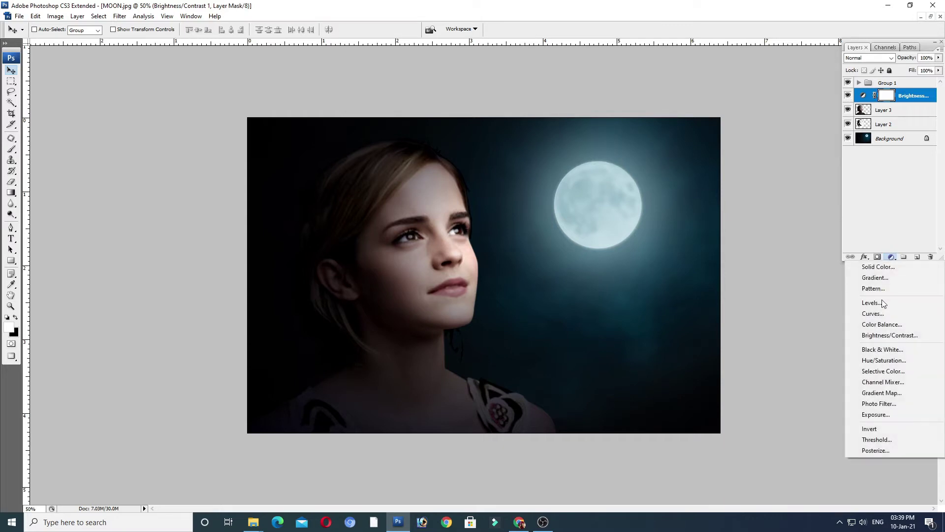
left_click(884, 361)
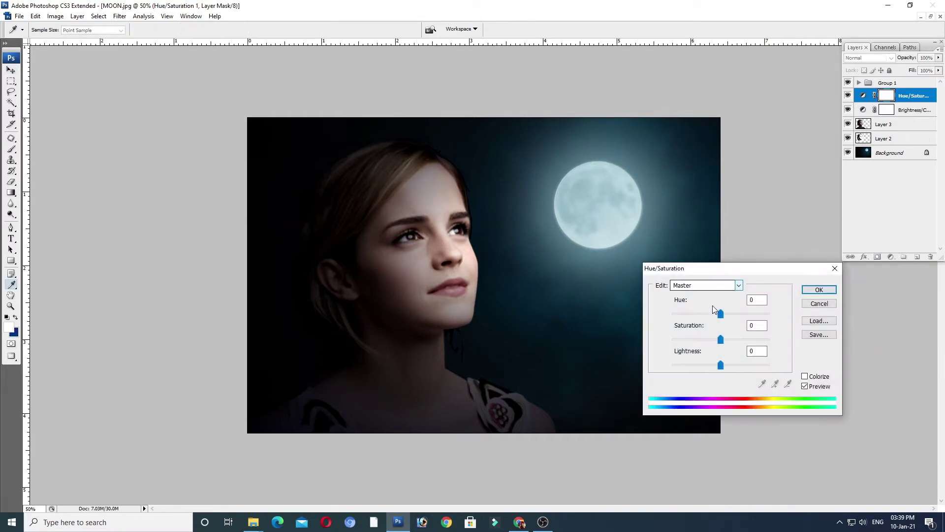
left_click_drag(756, 278, 732, 225)
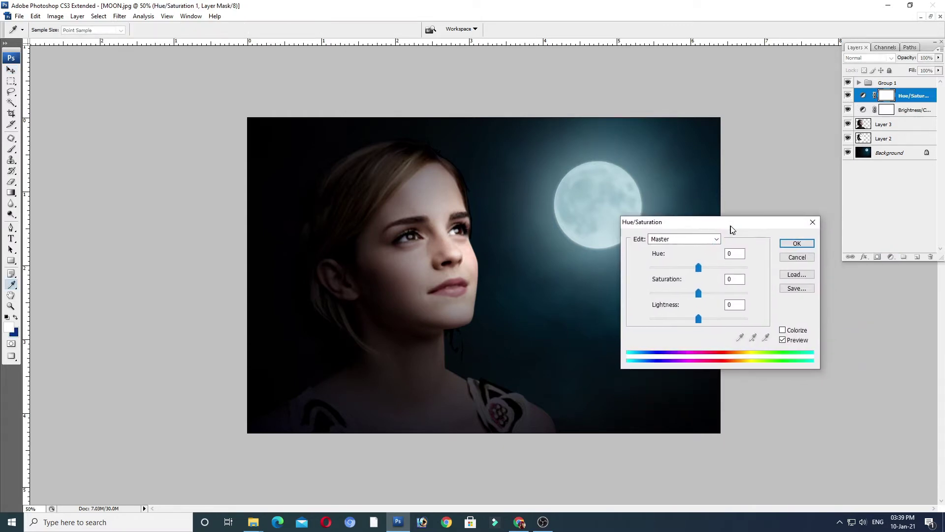
left_click(787, 330)
left_click(706, 269)
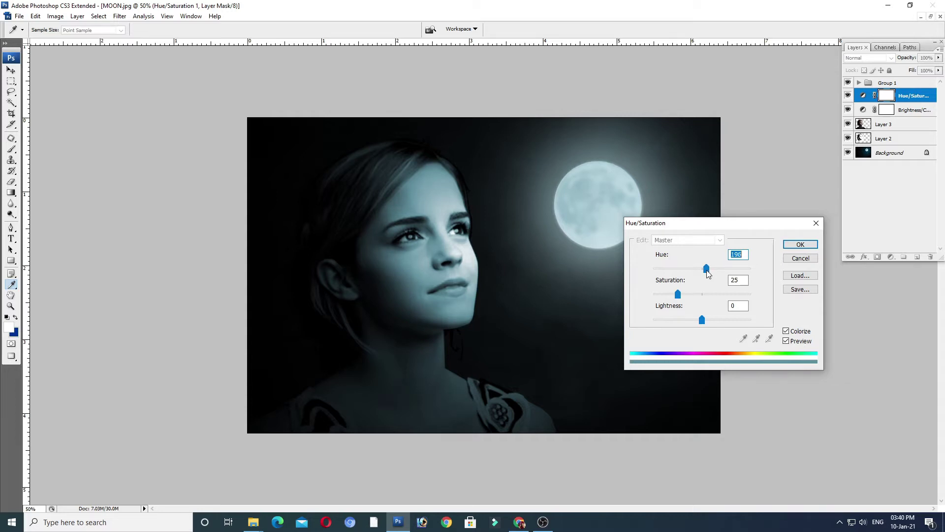
key("Return")
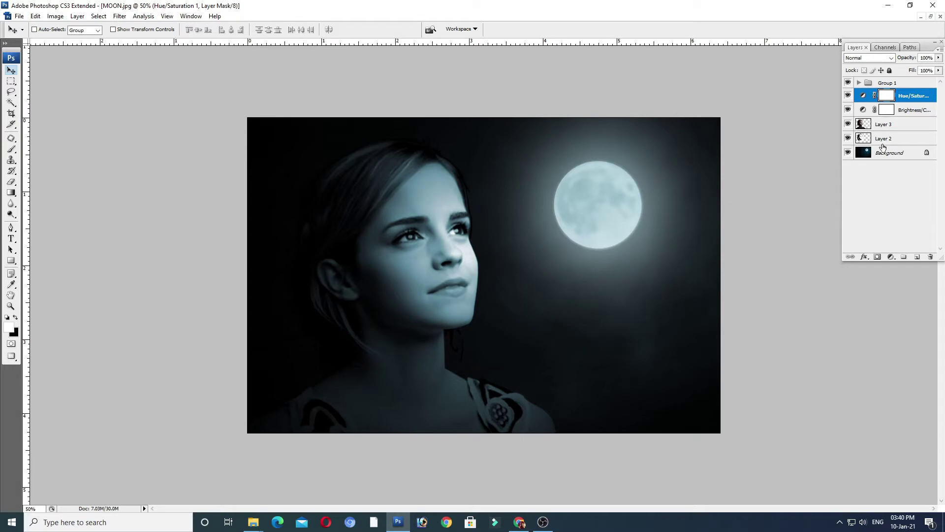
Step: Limit the Hue/Saturation adjustment to the woman by blacking out its mask outside the Layer 3 outline, and deselect
left_click(863, 126, "ctrl")
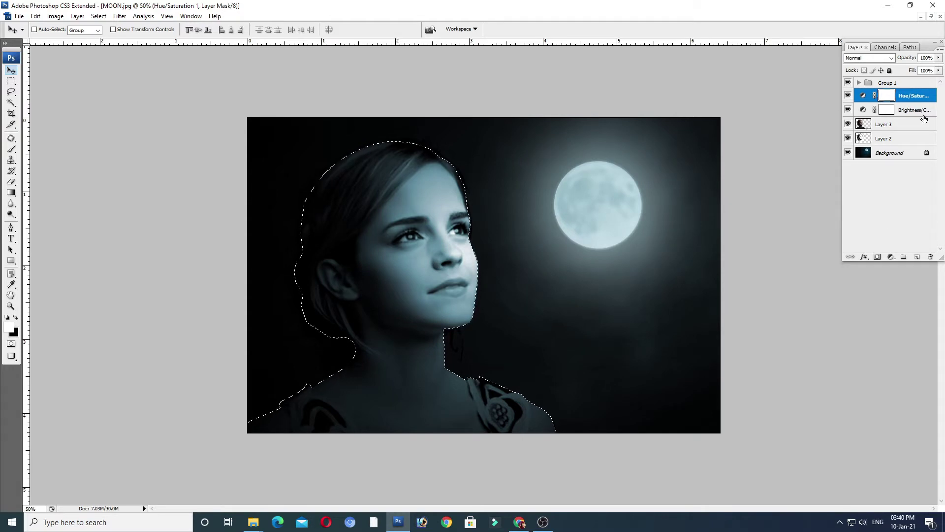
key("ctrl+shift+i")
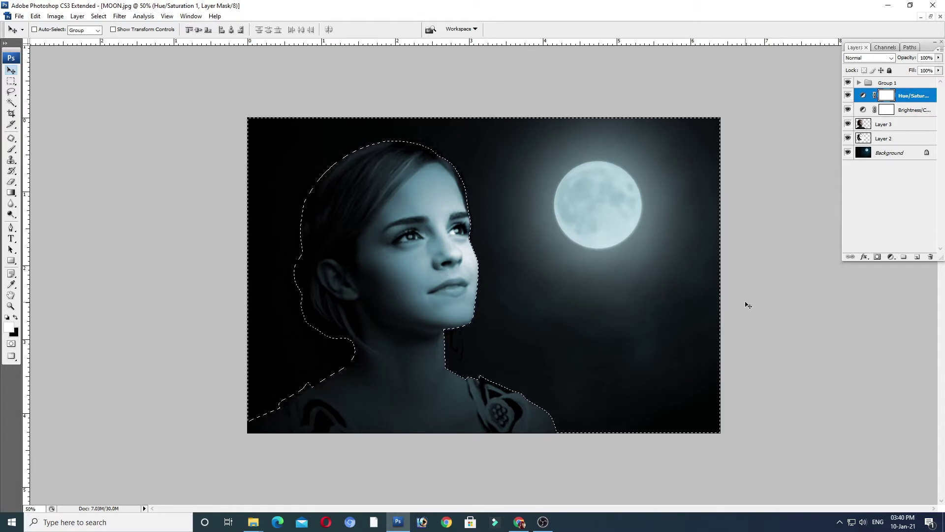
key("Delete")
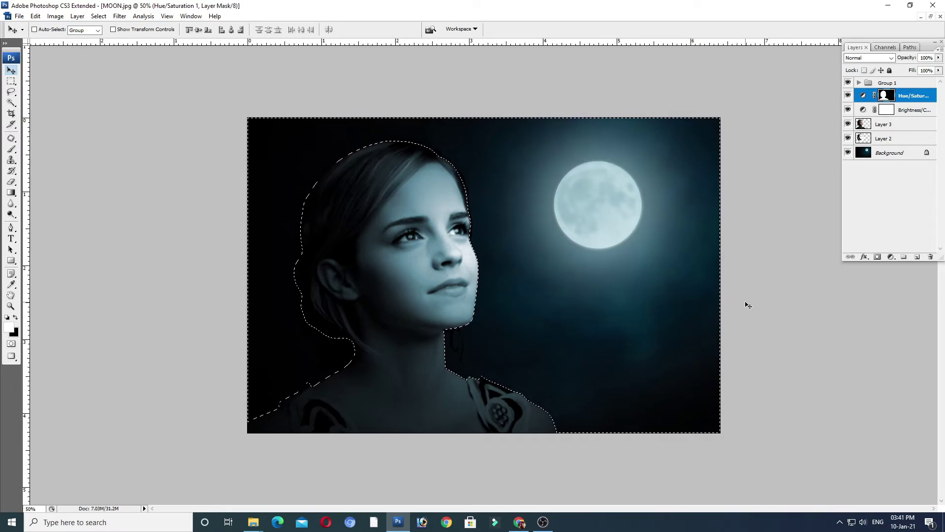
key("ctrl+d")
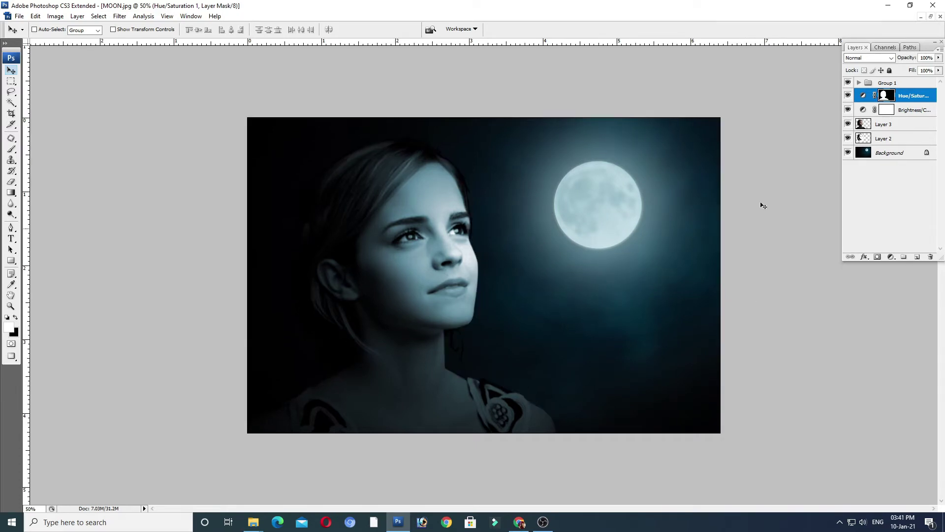
Step: Colorize Layer 1 in the moon glow group with hue 196, saturation 25 and lightness 0
left_click(900, 154)
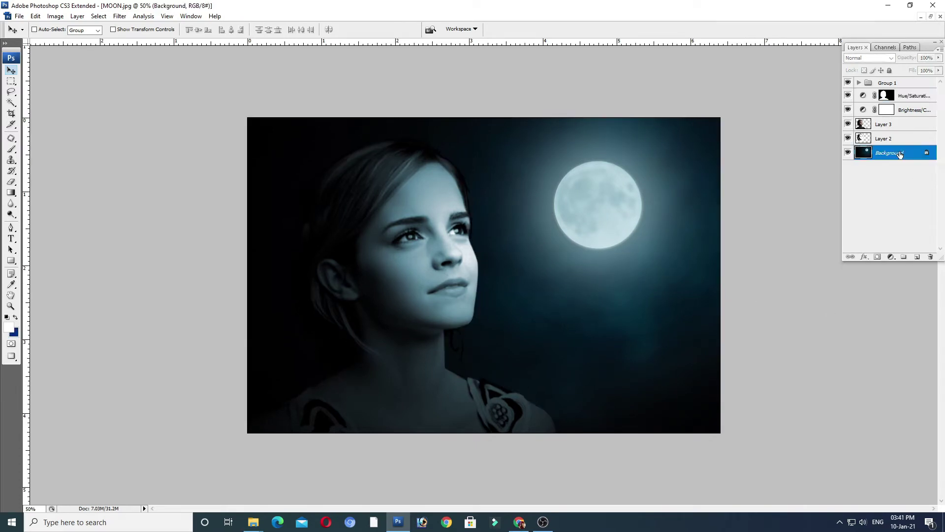
left_click(697, 365, "ctrl")
key("ctrl+u")
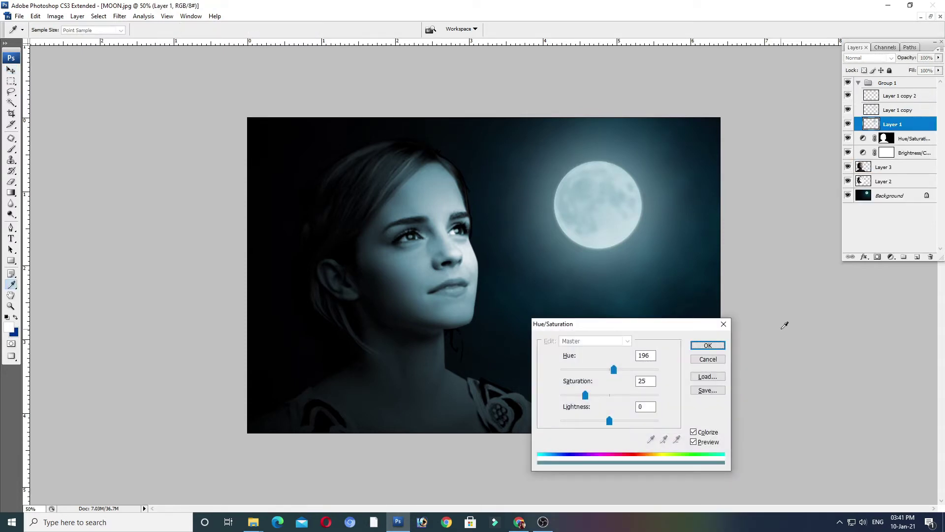
key("Return")
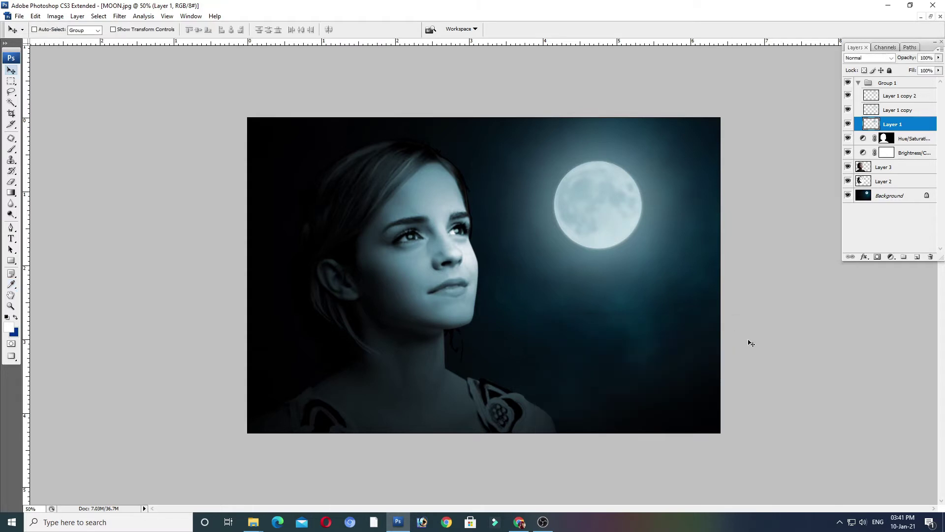
Step: Increase the saturation of the moon glow on Layer 1
key("ctrl+u")
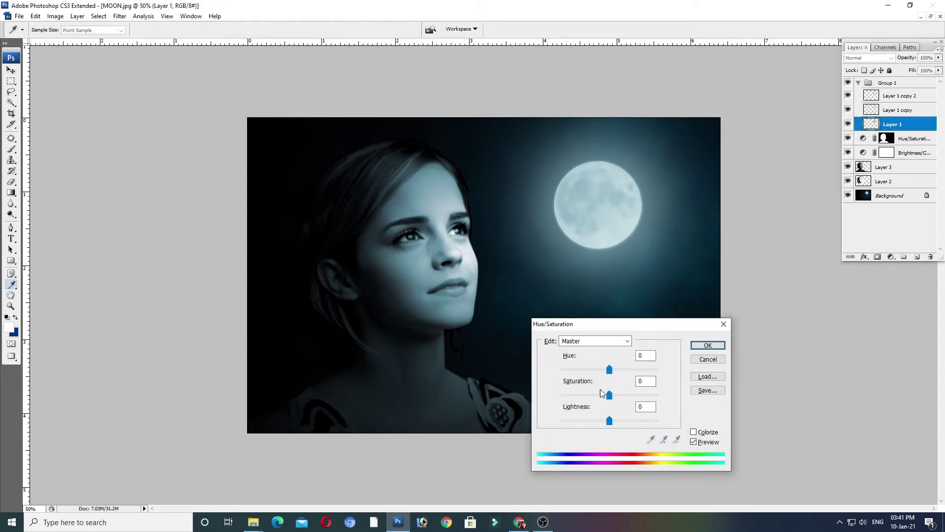
left_click_drag(622, 394, 634, 398)
left_click(708, 346)
Step: Apply the same saturation boost to Layer 1 copy and Layer 1 copy 2, and collapse the glow group
right_click(899, 110)
left_click(790, 119)
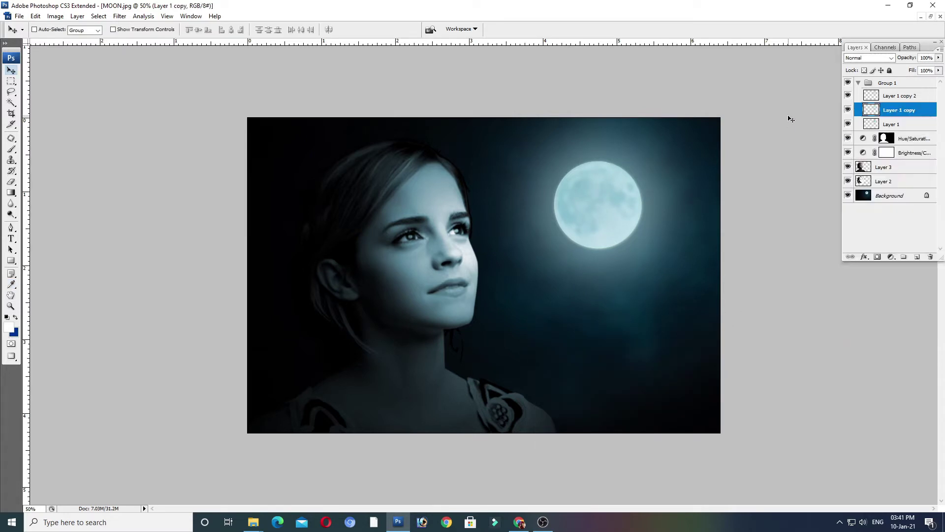
key("ctrl+u")
key("Return")
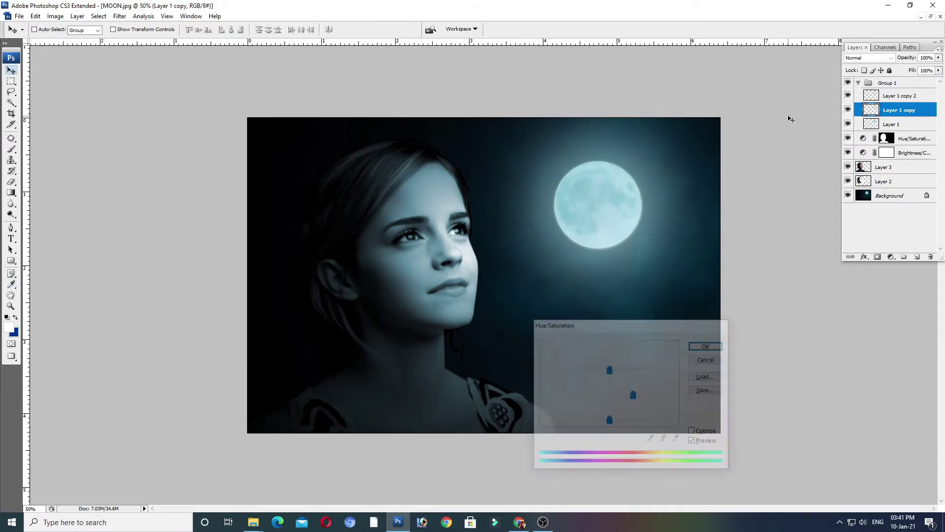
left_click(899, 98)
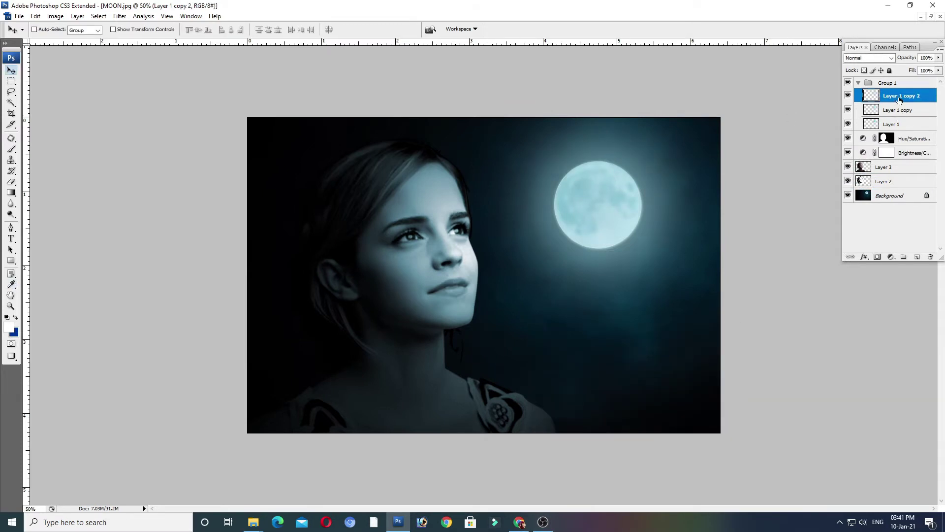
key("ctrl+u")
key("Return")
left_click(858, 83)
Step: Set up the Dodge tool on Layer 3 with midtones range and 100% exposure, and load the woman's outline as a selection
left_click(901, 109)
left_click(11, 214)
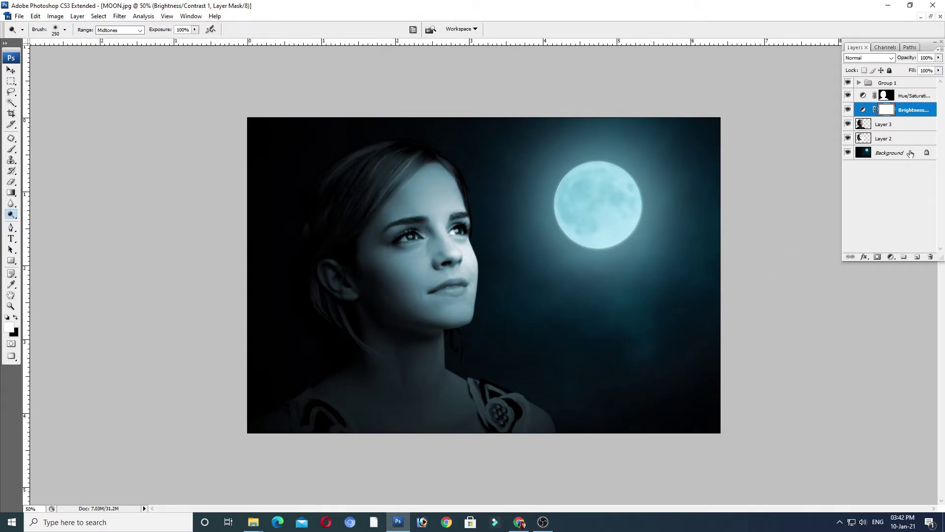
left_click(871, 130)
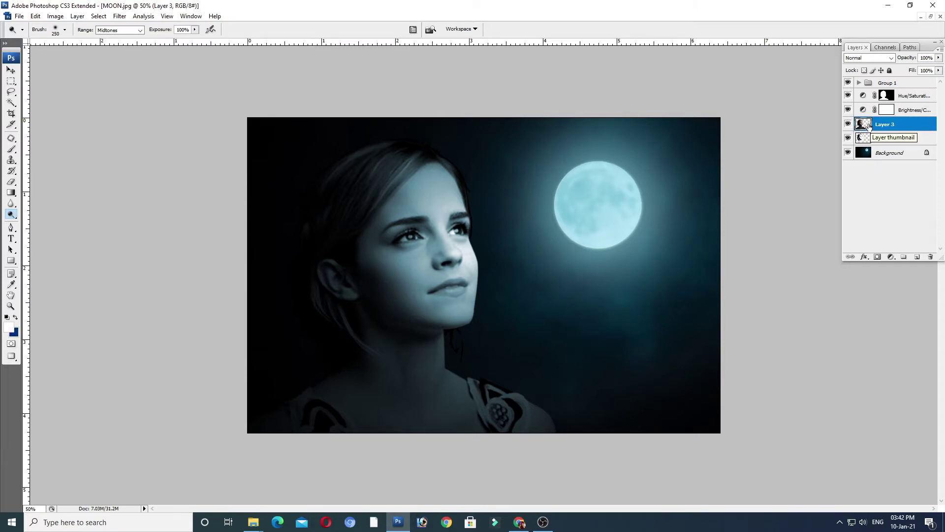
left_click(863, 124, "ctrl")
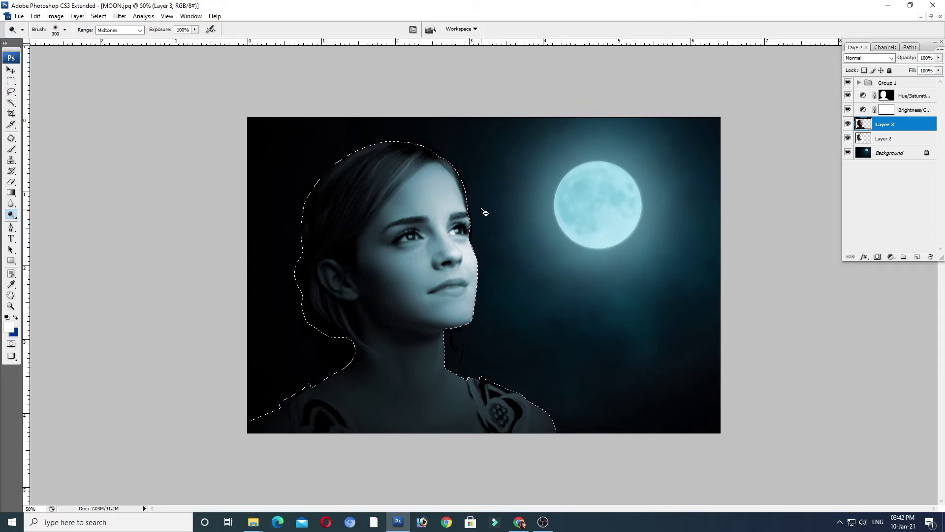
Step: Reduce the Dodge brush to 90 while working within the woman's outline on Layer 3, and finish by deselecting and returning to the Move tool
key("ctrl+d")
key("bracketleft")
key("bracketleft")
left_click(863, 127, "ctrl")
key("bracketleft")
key("bracketleft")
key("d")
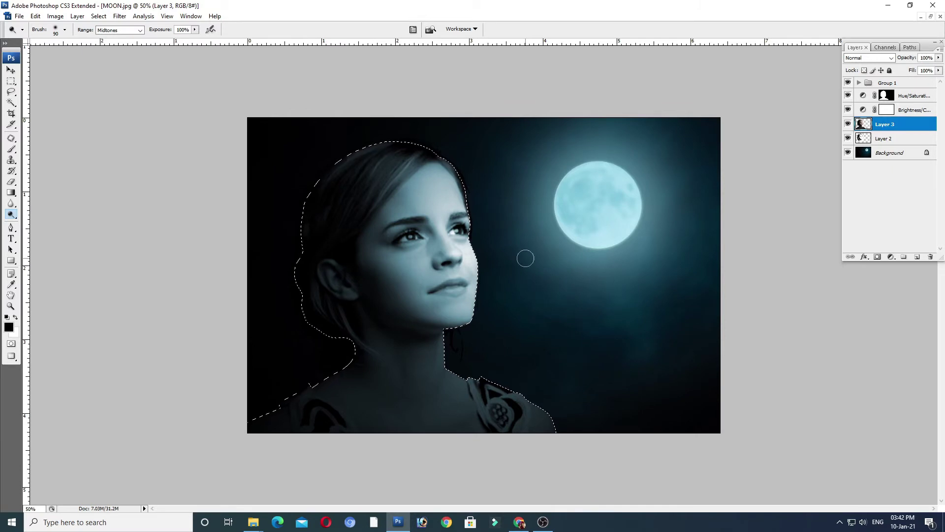
key("ctrl+d")
key("v")
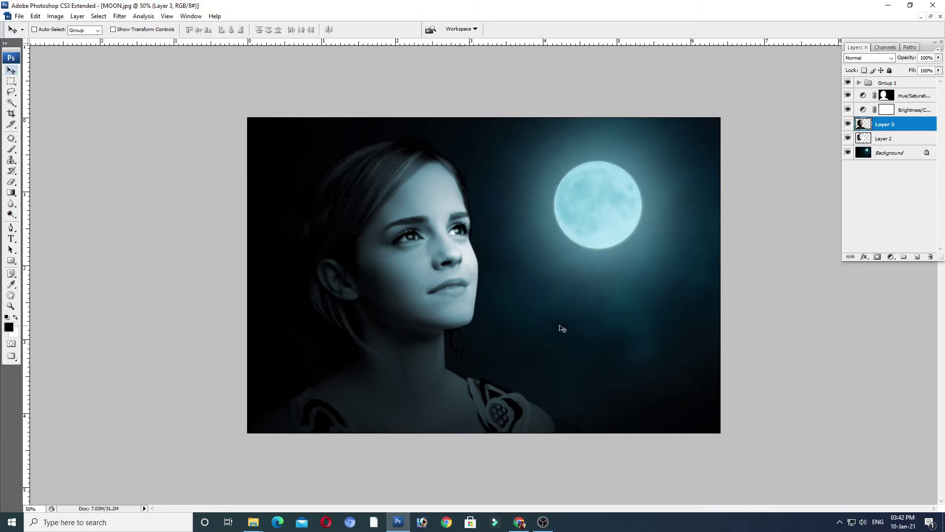
Step: Load the woman's outline on Layer 3 as a selection, set the Burn brush to 175 at 30% exposure, and switch to the Dodge tool
key("ctrl+plus")
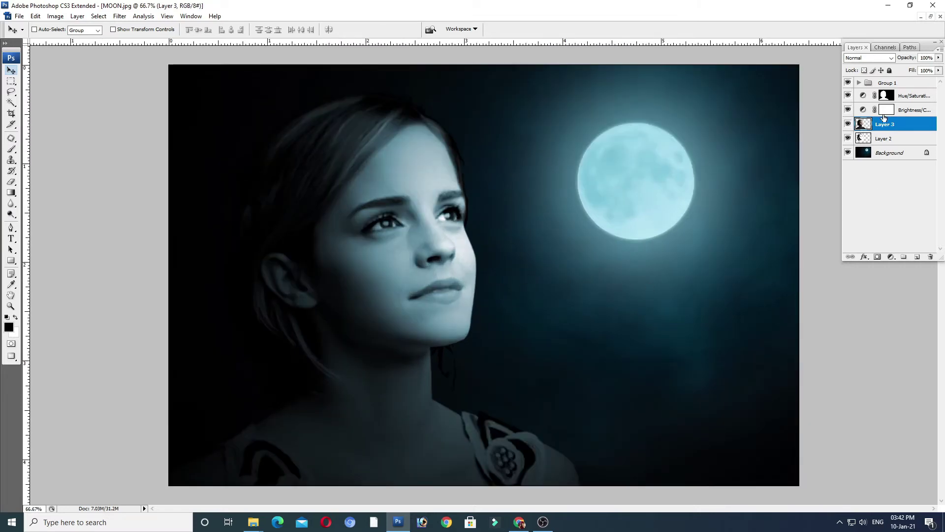
left_click(865, 125, "ctrl")
left_click(11, 215)
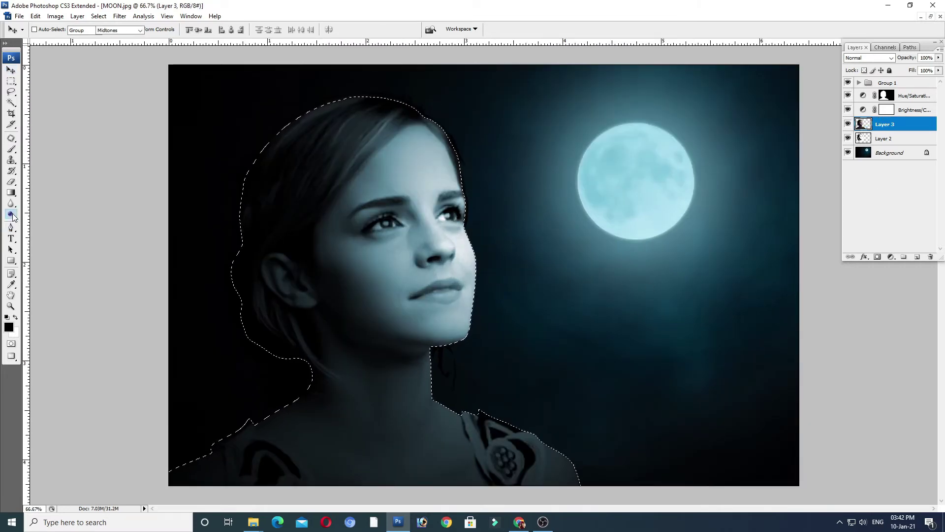
left_click_drag(13, 218, 36, 226)
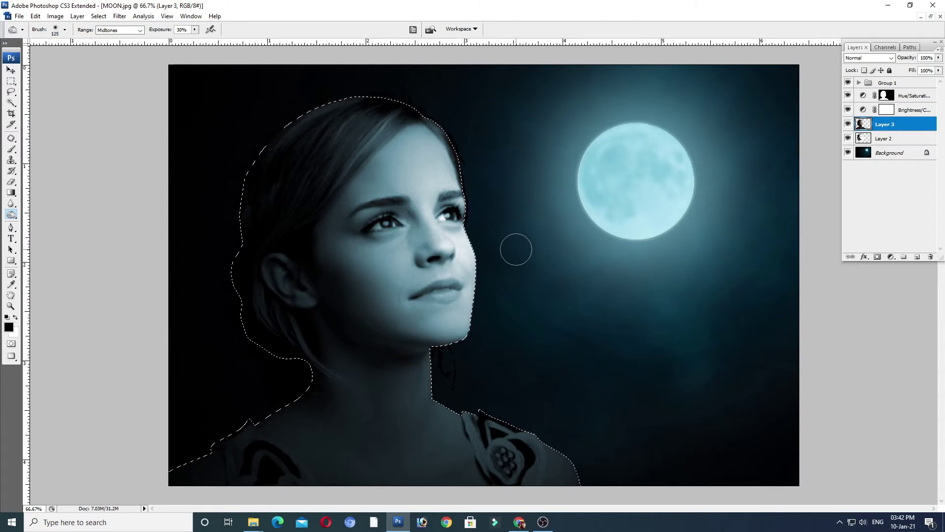
key("bracketright")
key("bracketright")
key("bracketright")
key("bracketright")
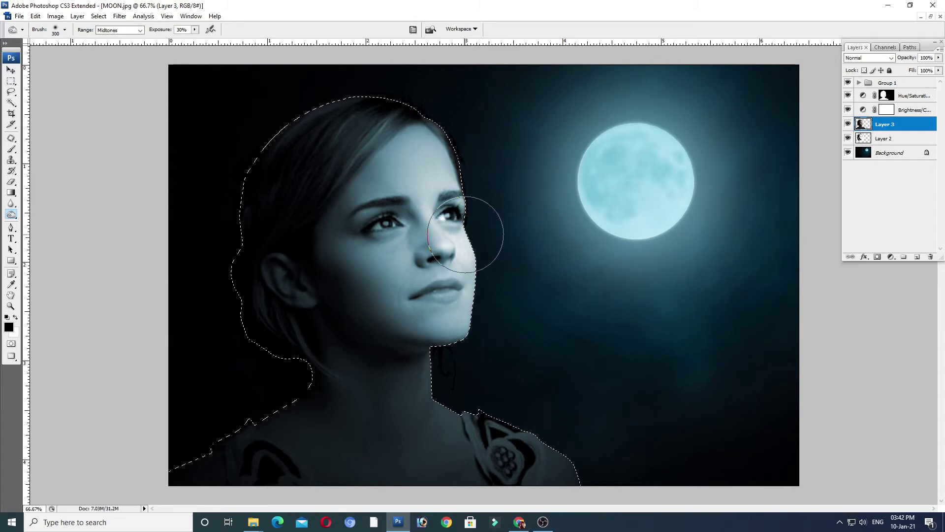
key("bracketleft")
left_click(12, 217)
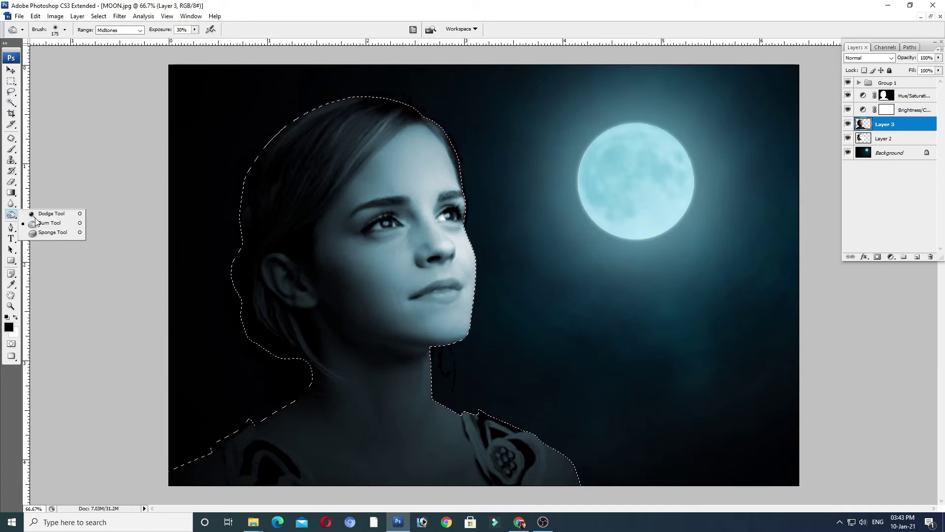
left_click(45, 214)
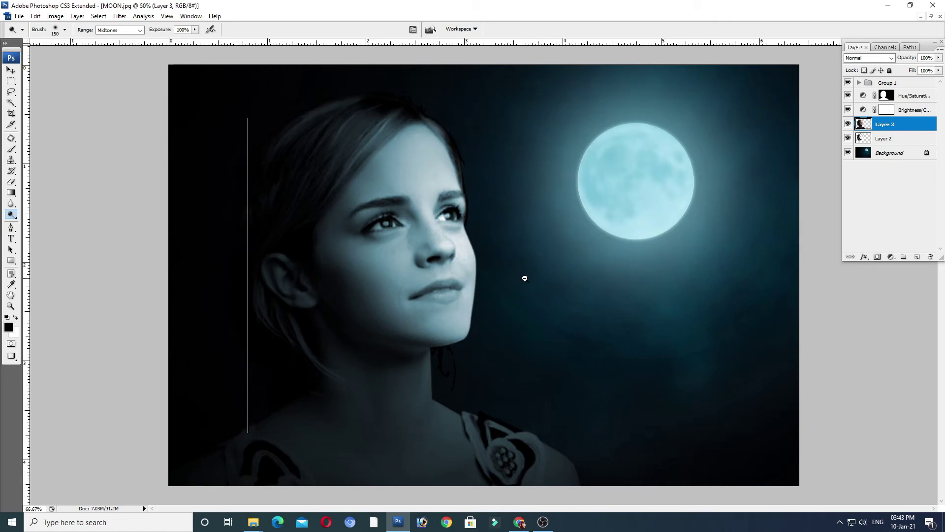
Step: Apply Levels to the whole of Layer 3 with the black input level set to 3
left_click(524, 278, "ctrl+alt")
left_click(524, 278, "ctrl+alt")
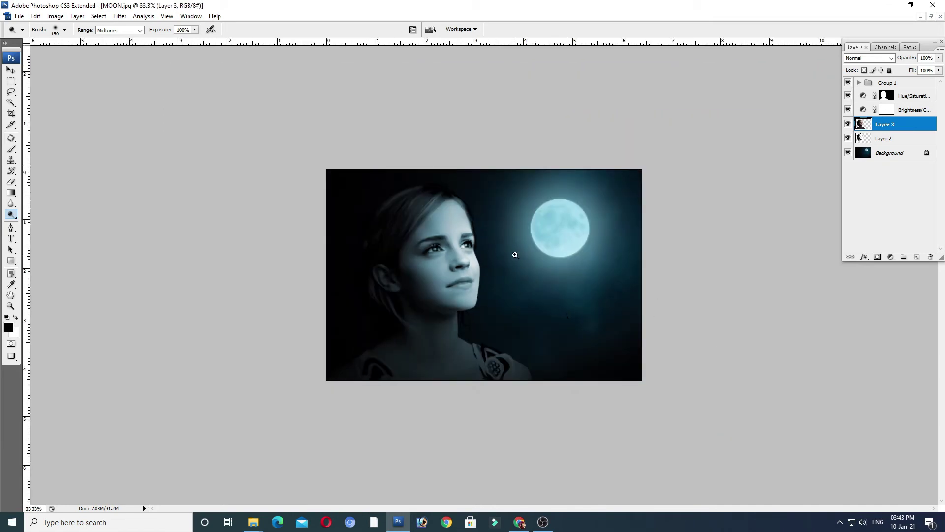
key("ctrl+plus")
key("ctrl+0")
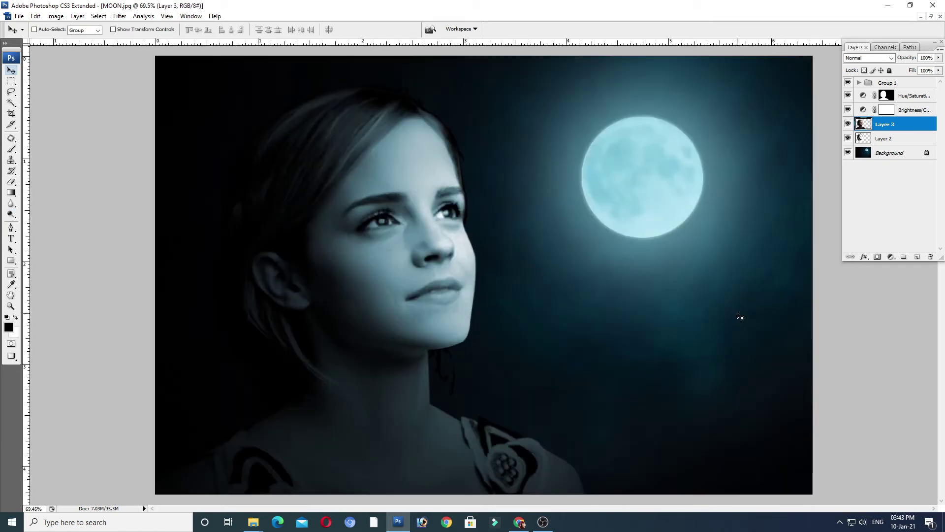
key("ctrl+l")
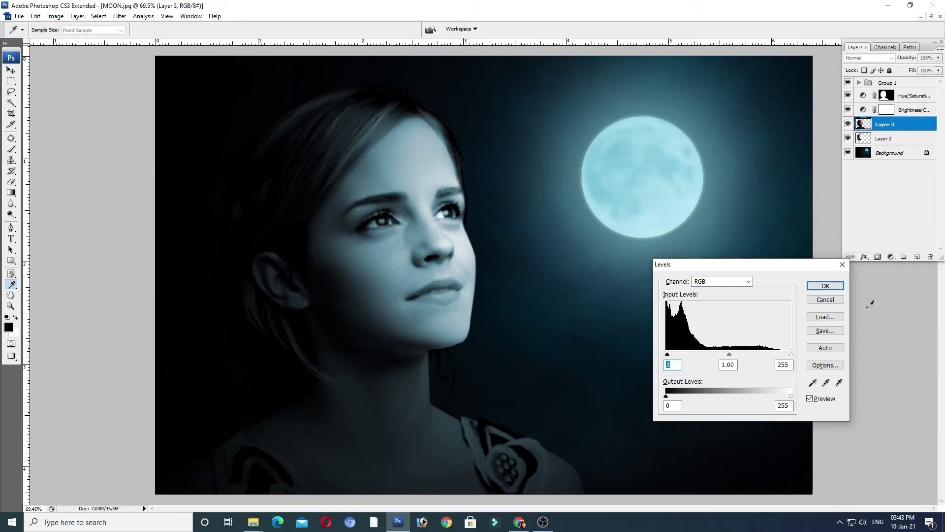
left_click(838, 287)
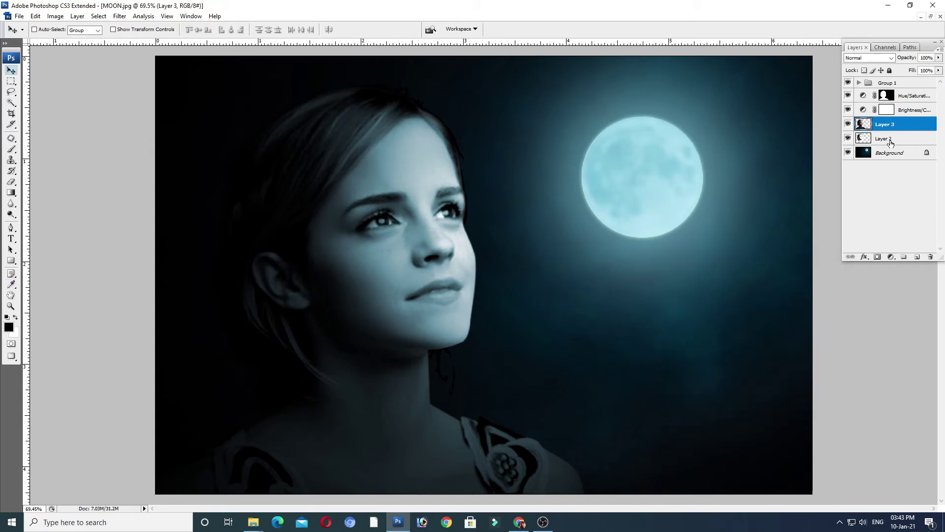
Step: Select the moonlit part of the woman's face with the Magic Wand and feather the selection by 10 pixels
key("w")
left_click(467, 248)
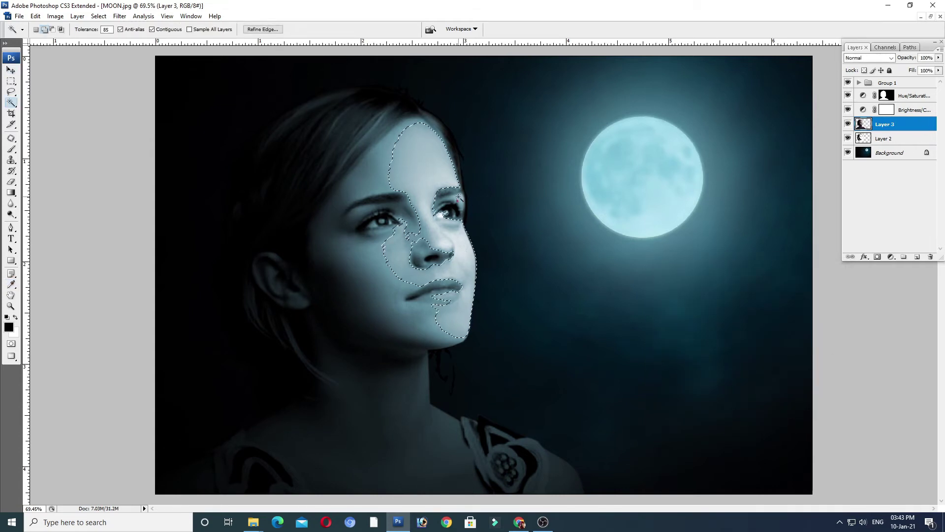
key("ctrl+alt+d")
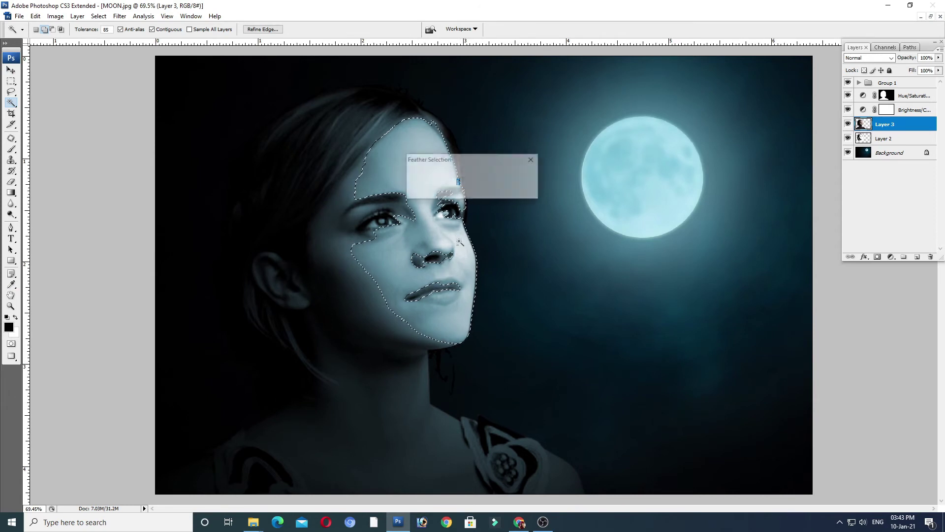
type("10")
key("Return")
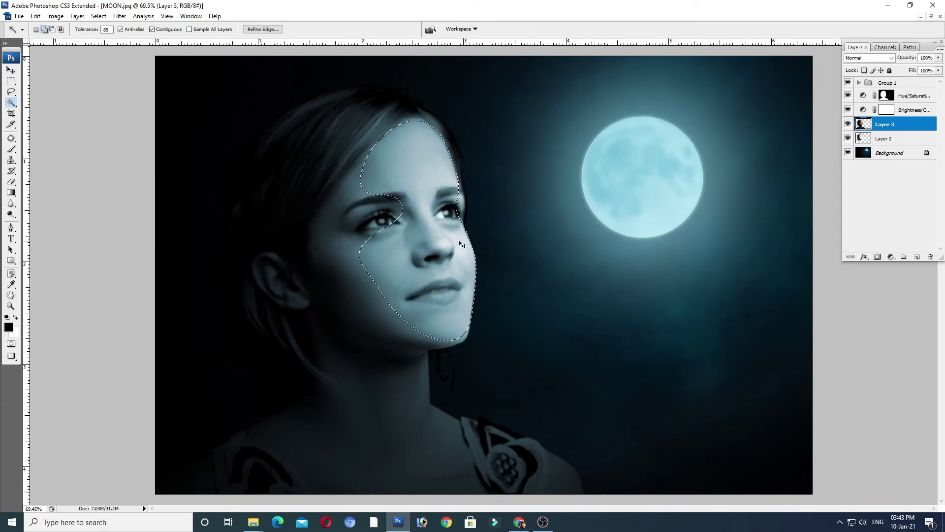
Step: Darken the selected face area with Levels by setting the midtone input to 0.90, and clear the selection
key("ctrl+l")
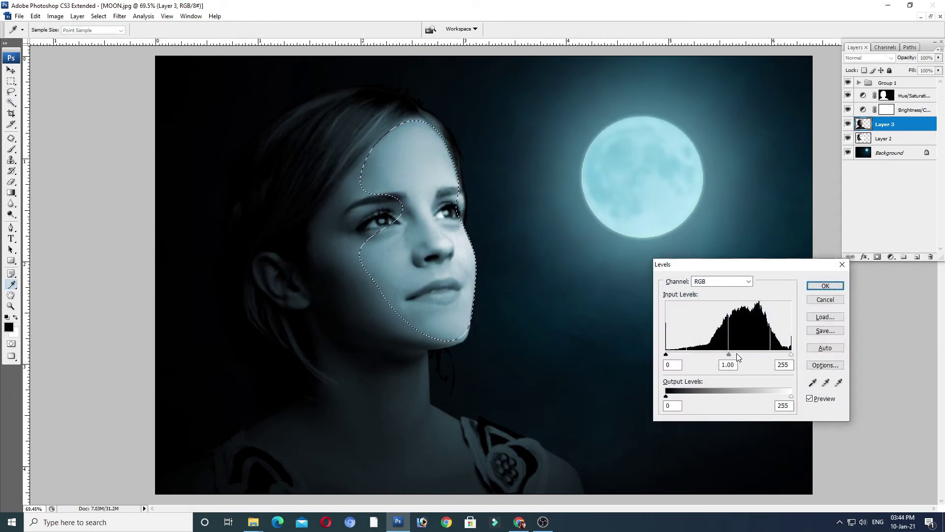
left_click_drag(729, 354, 733, 353)
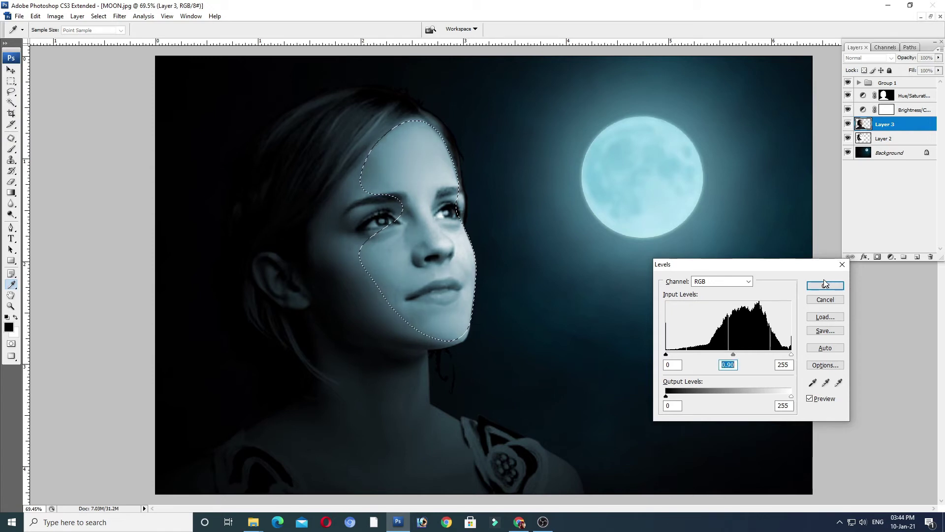
key("Return")
key("w")
key("ctrl+d")
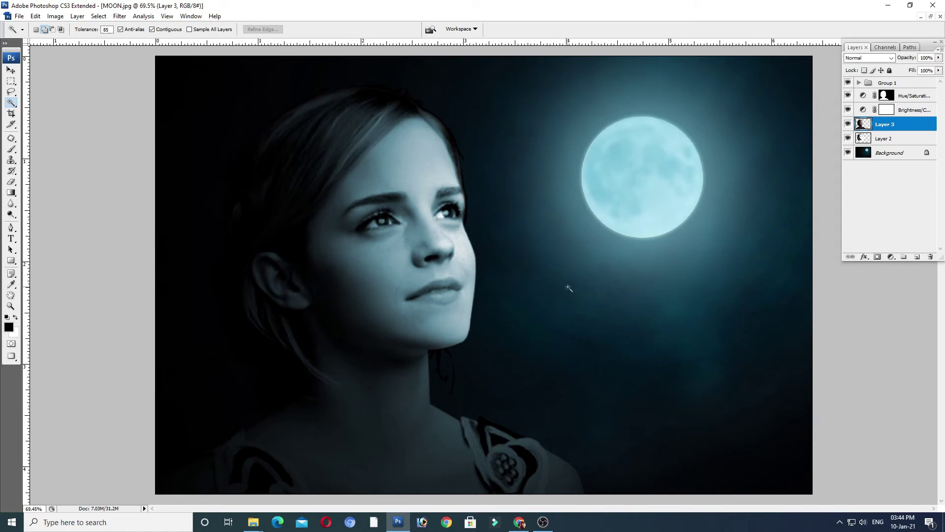
Step: Draw a pen path around the moon-facing side of the face, convert it to a selection, and feather it by 50 pixels
left_click(483, 289, "alt")
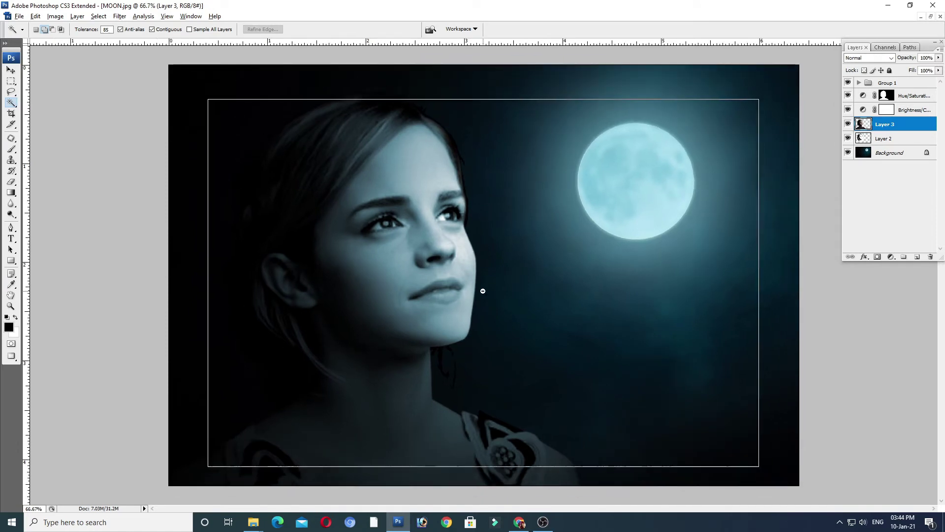
left_click(483, 289, "alt")
left_click(523, 312, "alt")
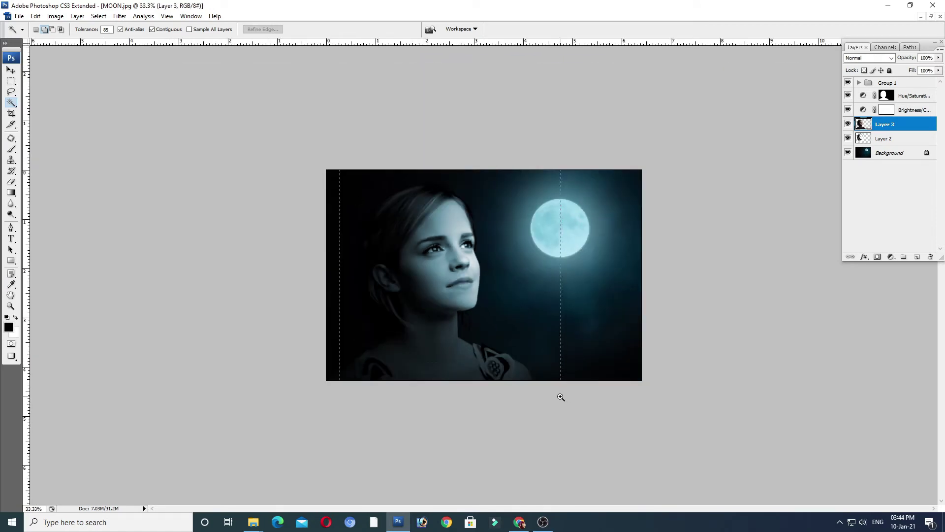
left_click_drag(561, 397, 552, 397)
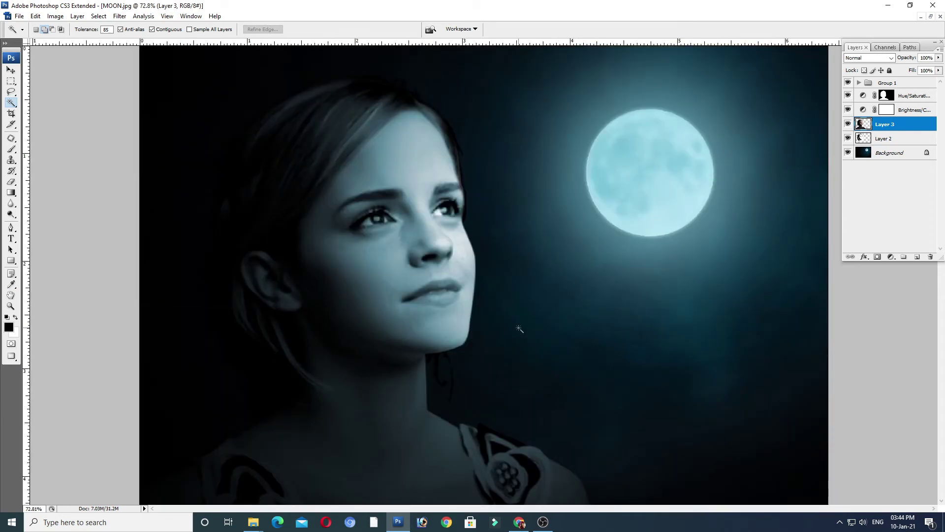
key("p")
left_click_drag(456, 312, 423, 250)
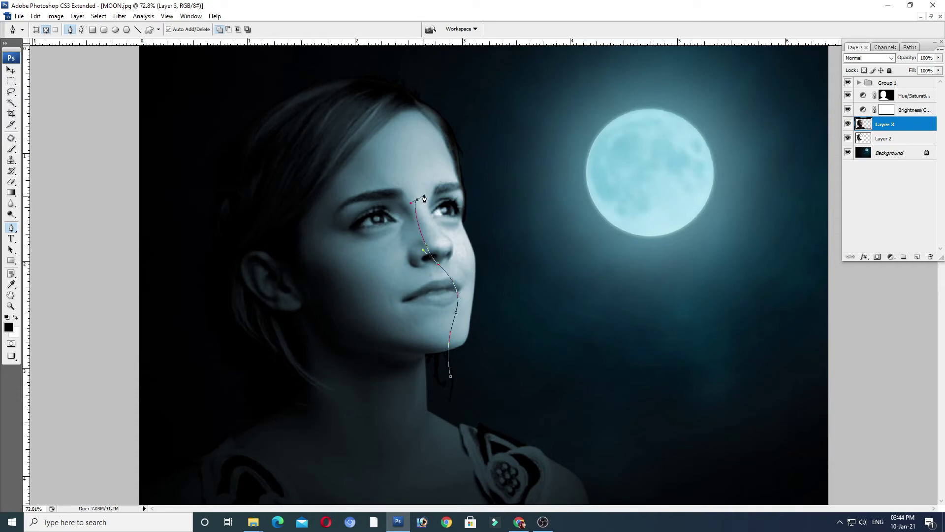
left_click_drag(445, 176, 475, 184)
left_click_drag(509, 285, 502, 334)
key("ctrl+Return")
key("ctrl+alt+d")
type("50")
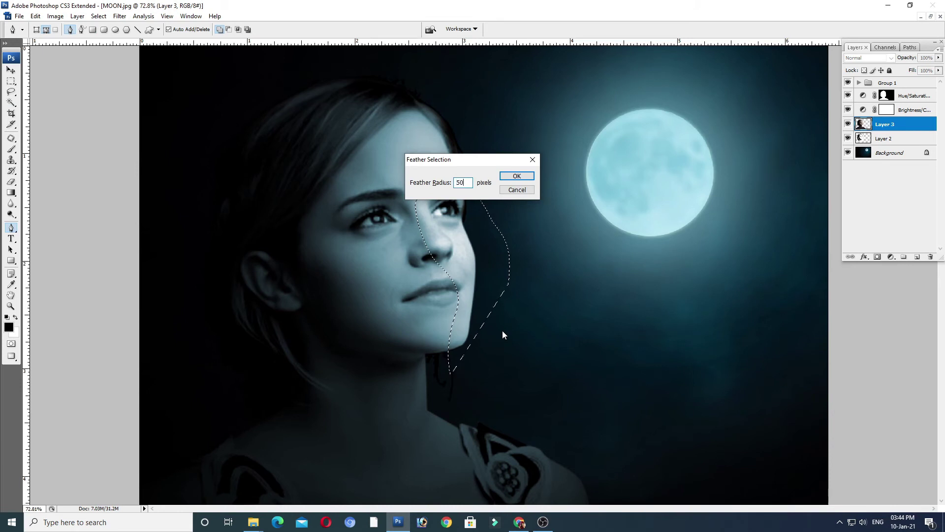
key("Return")
Step: Darken the feathered cheek and nose area with Levels at a midtone input of 0.80, and deselect
key("ctrl+l")
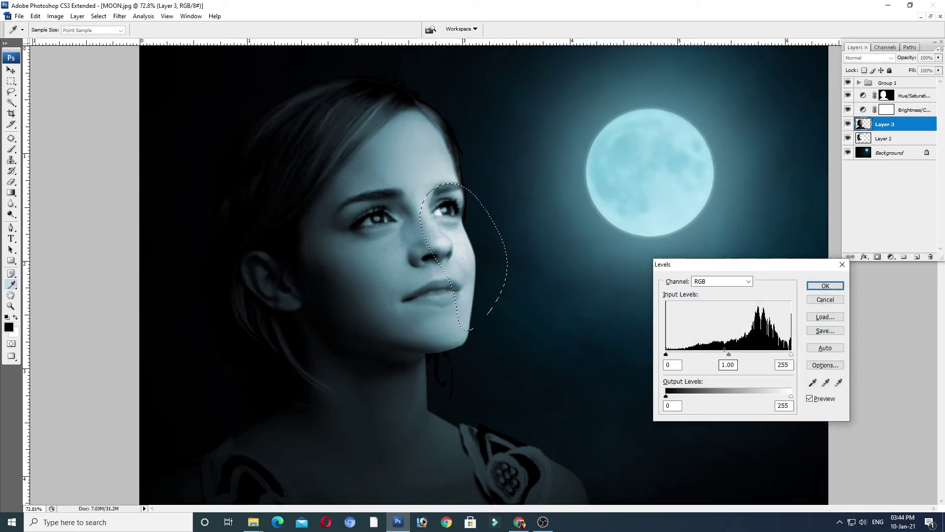
left_click_drag(728, 354, 740, 356)
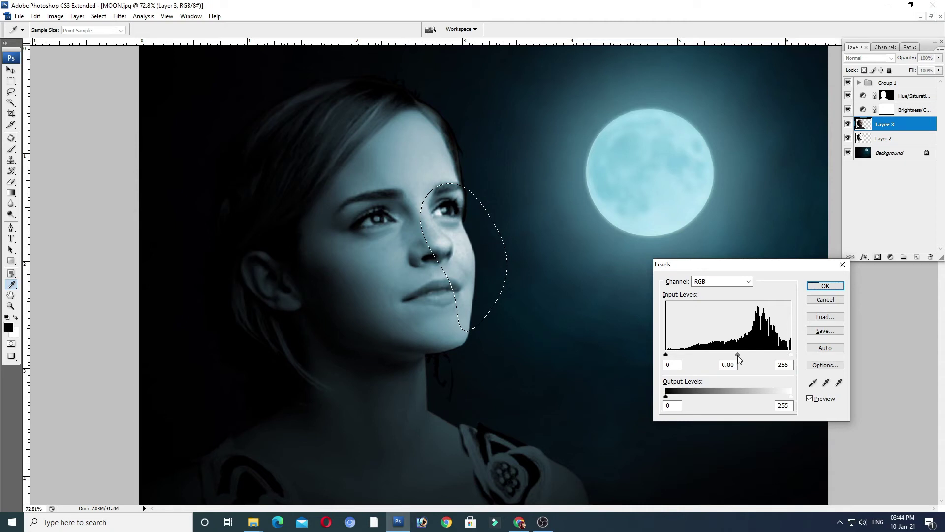
key("Return")
key("p")
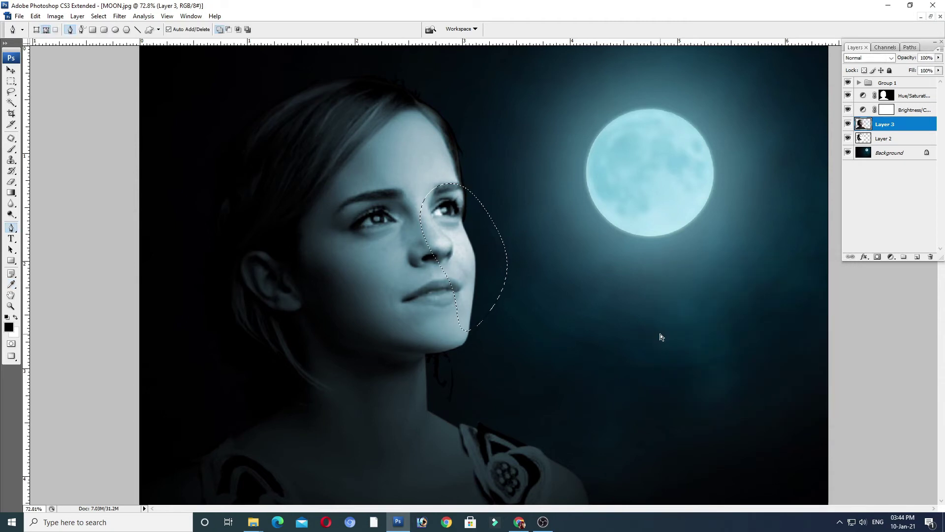
key("ctrl+d")
key("v")
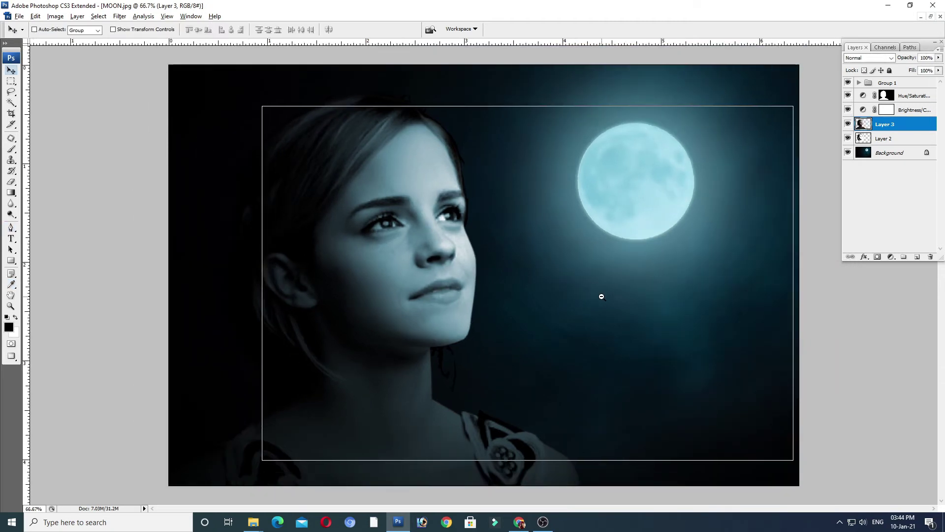
Step: Dodge the hair edge above the forehead within Layer 3's outline, using a size 35 brush at 40% exposure, and deselect
key("o")
key("ctrl+plus")
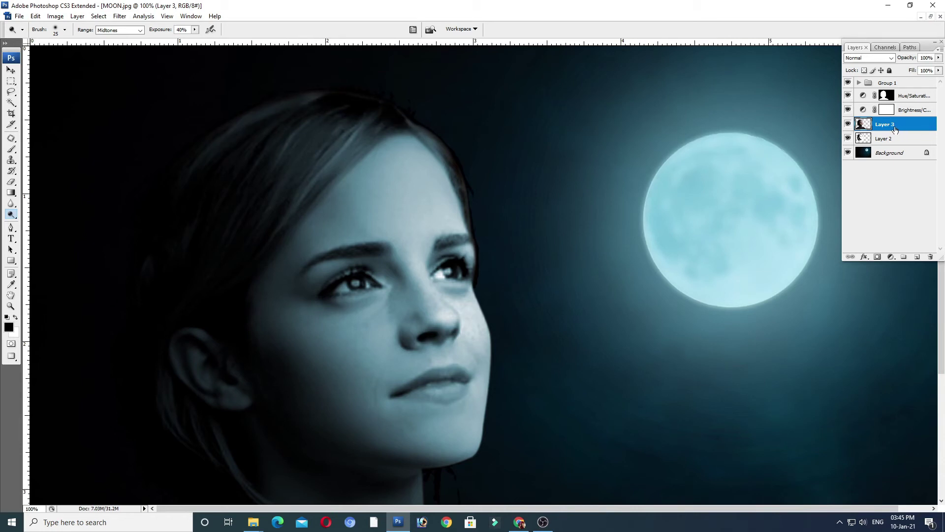
left_click(863, 124, "ctrl")
key("bracketright")
mouse_move(407, 122)
left_mouse_down()
mouse_move(387, 129)
mouse_move(397, 109)
mouse_move(369, 123)
mouse_move(334, 119)
mouse_move(344, 97)
mouse_move(312, 99)
mouse_move(338, 98)
mouse_move(325, 96)
mouse_move(246, 118)
mouse_move(446, 138)
left_mouse_up()
key("ctrl+d")
Step: Burn along the moon-facing hairline on Layer 3 with a size 20 brush, midtones range and 82% exposure
right_click(11, 214)
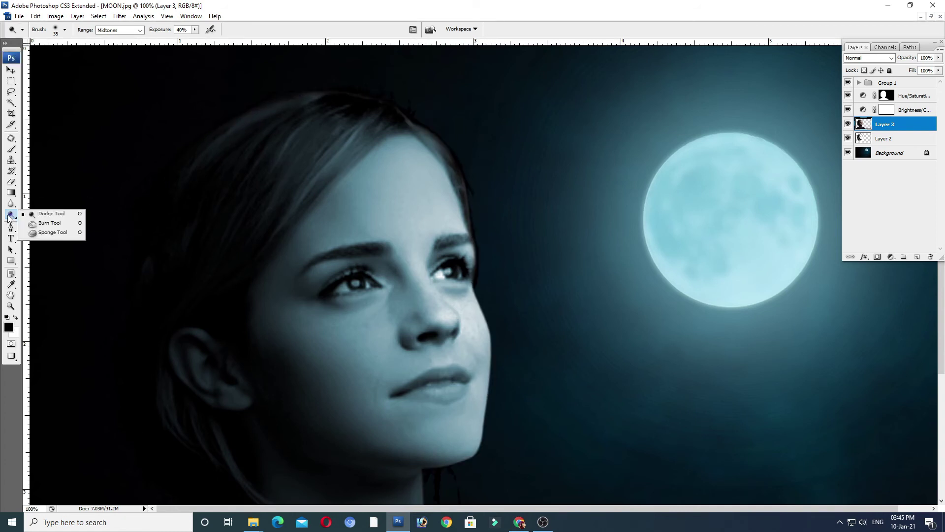
left_click(39, 235)
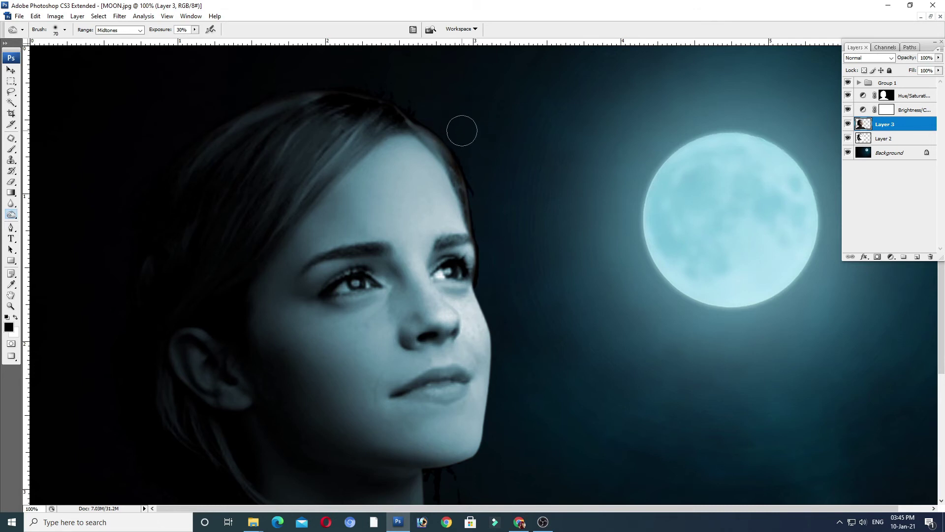
key("bracketleft")
key("bracketleft")
left_click_drag(195, 33, 223, 43)
left_click_drag(412, 128, 458, 195)
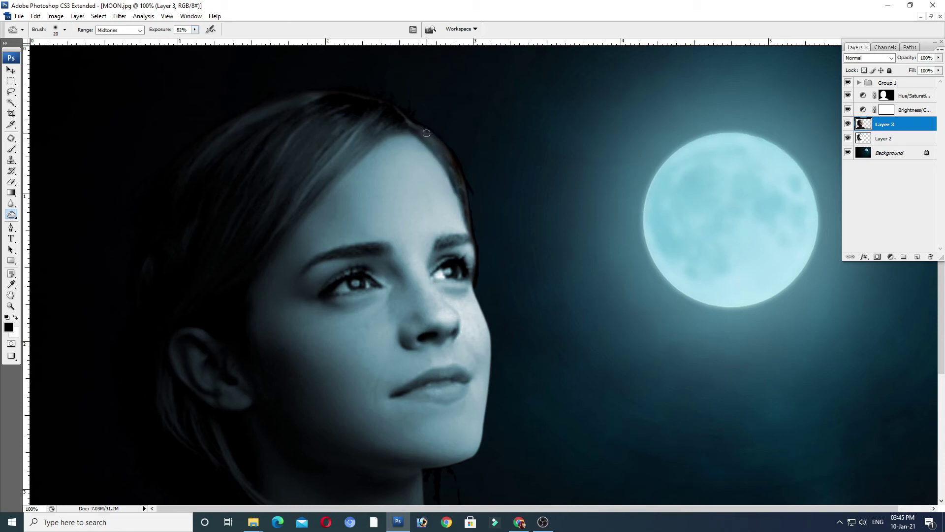
left_click_drag(417, 130, 445, 153)
Step: Set the Dodge tool to 82% exposure, reload the woman's outline as a selection, and shrink the brush to about 10 for the hair edge
key("shift+o")
left_click(194, 30)
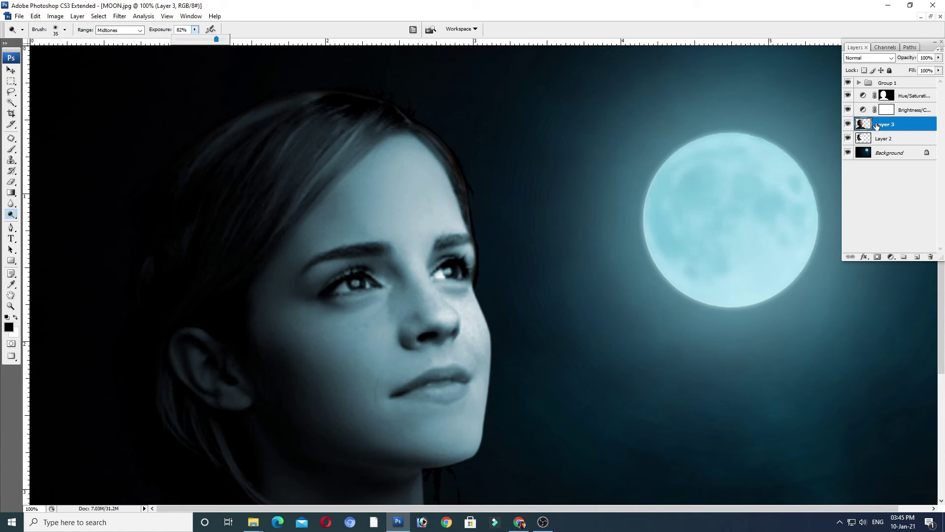
left_click(866, 124, "ctrl")
key("bracketleft")
key("bracketleft")
key("bracketleft")
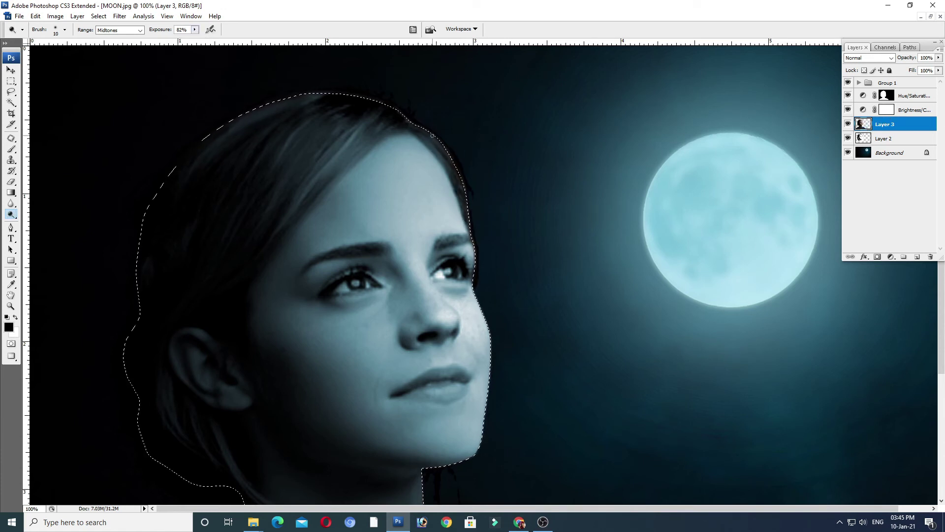
key("bracketright")
key("bracketleft")
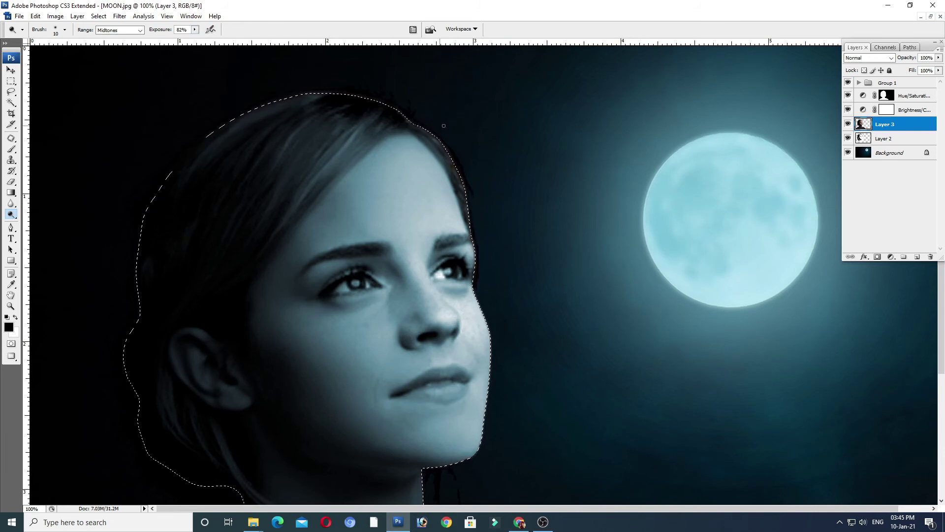
key("bracketright")
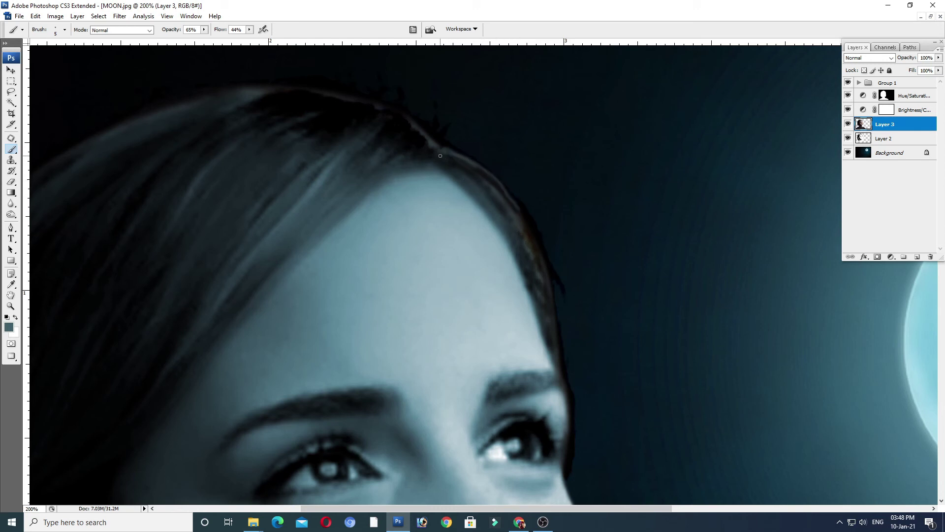
Step: Paint fine grey-blue hair strands along the moon-facing hairline on Layer 3 with a size 5 brush at 65% opacity and 44% flow
mouse_move(440, 156)
left_mouse_down()
mouse_move(485, 179)
mouse_move(532, 232)
left_mouse_up()
left_click_drag(467, 168, 535, 254)
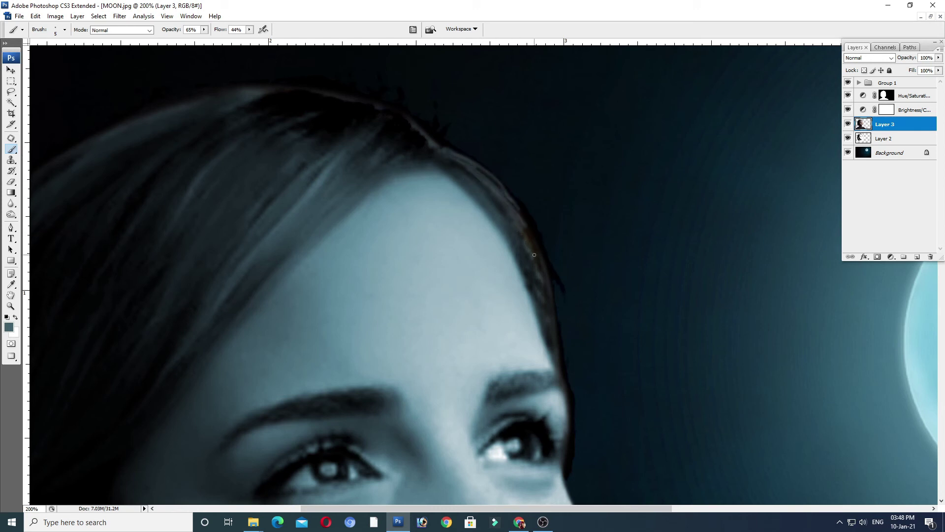
mouse_move(504, 187)
left_mouse_down()
mouse_move(539, 235)
mouse_move(536, 253)
mouse_move(558, 291)
left_mouse_up()
mouse_move(537, 239)
left_mouse_down()
mouse_move(554, 283)
mouse_move(559, 349)
left_mouse_up()
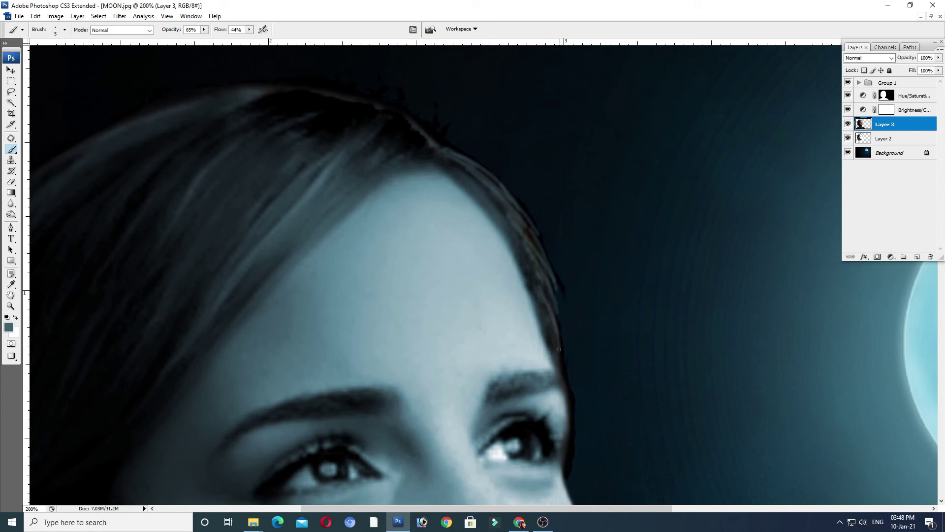
Step: Paint a grey-blue hair strand down the moon-facing temple edge on Layer 3 with the size 5 brush
left_click_drag(546, 310, 560, 367)
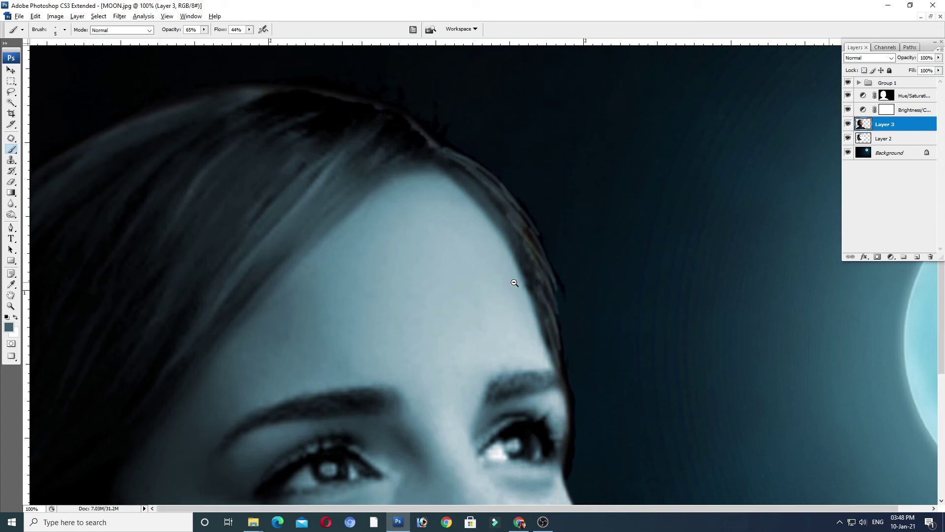
left_click(517, 281, "alt")
left_click(514, 282, "alt")
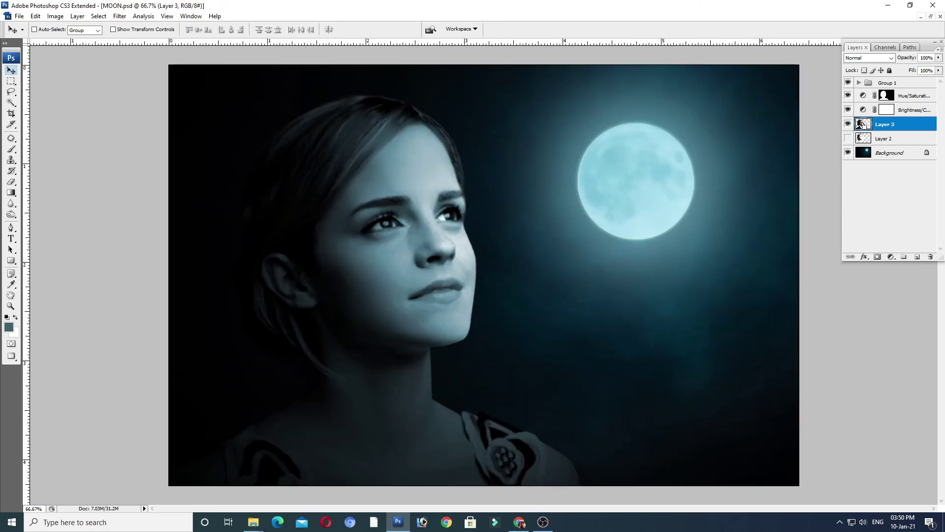
Step: Load Layer 3's outline as a selection and paint pale blue rim light along the neck and shoulder with a size 30 brush at 28% opacity
left_click(864, 125, "ctrl")
key("b")
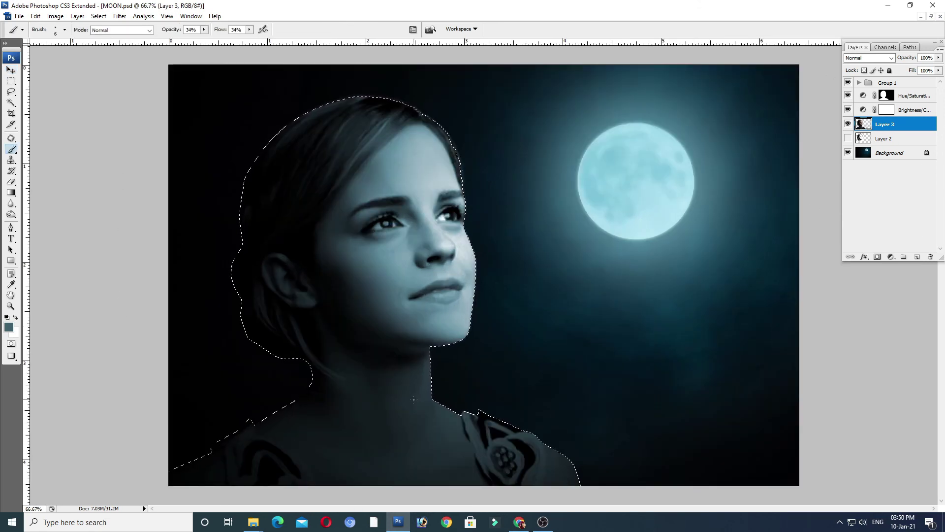
key("]")
key("]")
key("]")
key("]")
key("]")
key("]")
key("]")
key("]")
key("]")
key("]")
key("]")
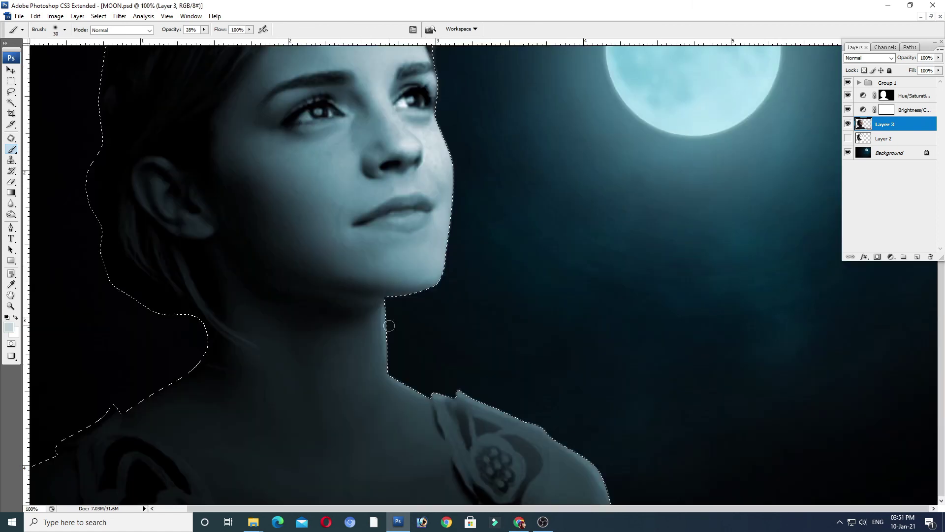
mouse_move(389, 326)
left_mouse_down()
mouse_move(389, 371)
mouse_move(448, 407)
left_mouse_up()
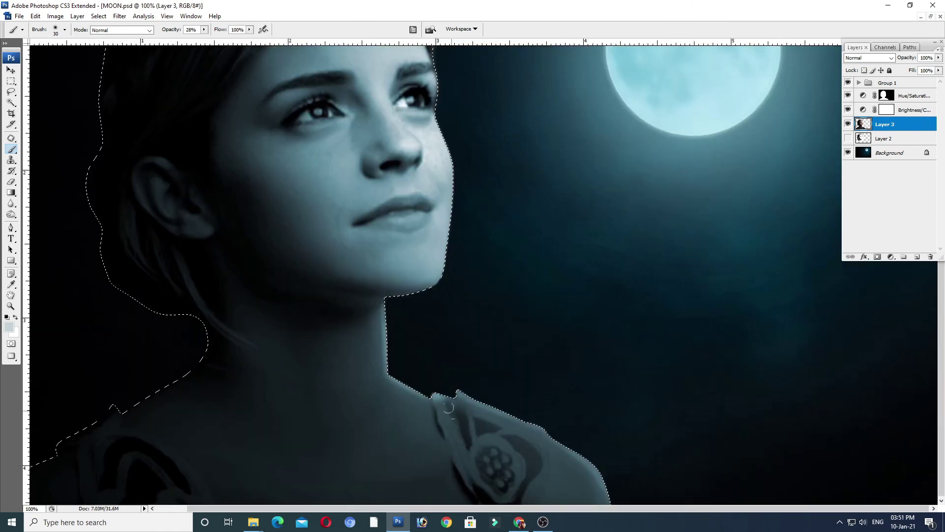
Step: Brighten the moon-facing shoulder and dress edge on Layer 3 with a size 80 brush at 28% opacity and 100% flow, and deselect
key("[")
key("[")
key("[")
key("]")
key("]")
key("]")
key("]")
key("]")
key("]")
key("]")
key("]")
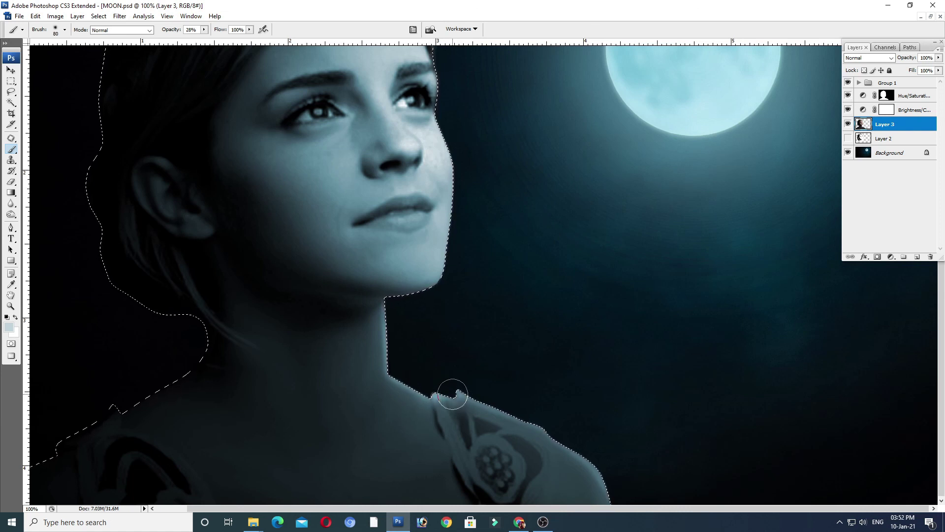
key("ctrl+minus")
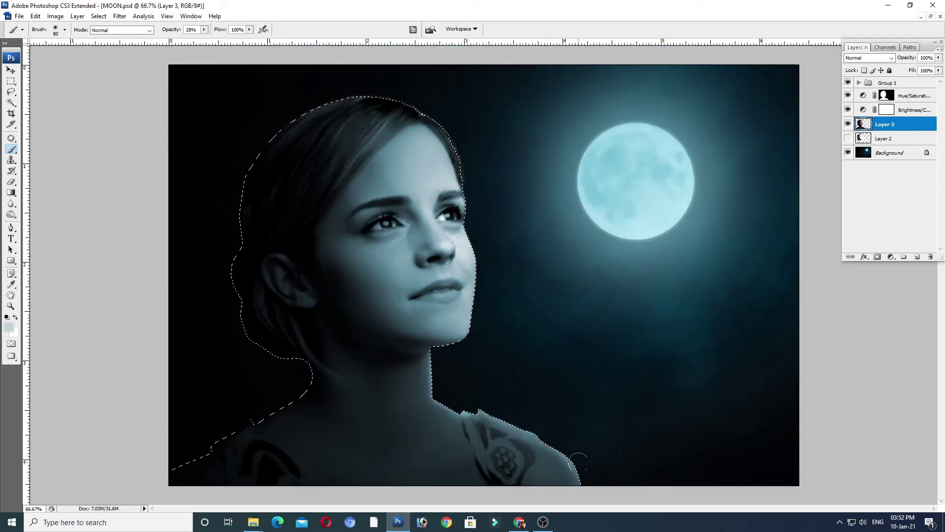
key("ctrl+d")
Step: Paint soft rim light along the neck edge below the jaw within Layer 3's outline, using a size 45 brush at 30% flow, and deselect
left_click(531, 378, "ctrl+alt")
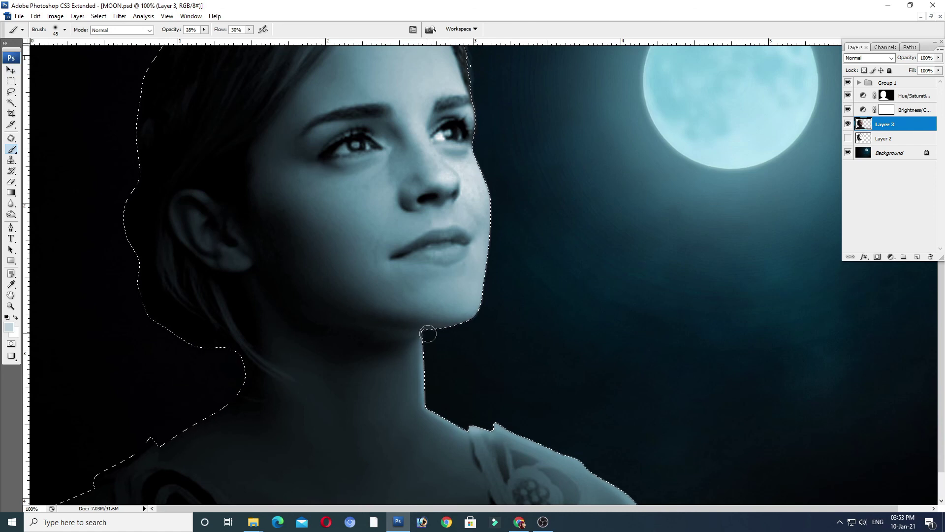
key("bracketleft")
key("bracketleft")
key("bracketleft")
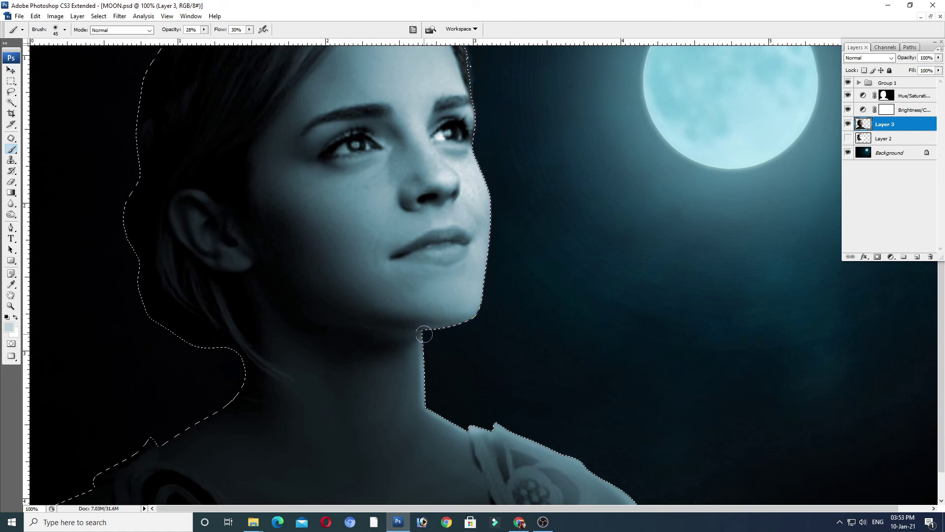
key("ctrl+d")
key("v")
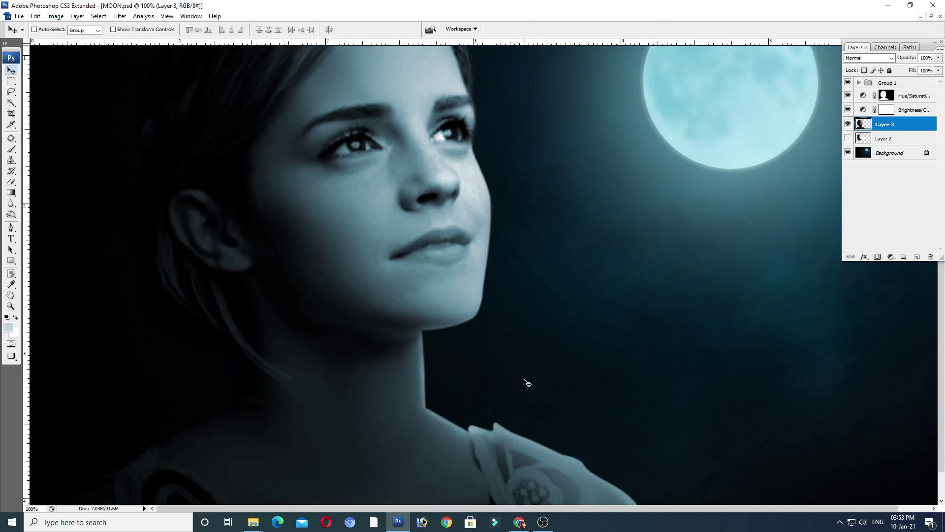
Step: Add a centred two-line "Moon Lighting" title in 80.52 pt pale blue script and place it below the moon
key("ctrl+minus")
key("ctrl+minus")
key("t")
left_click(529, 340)
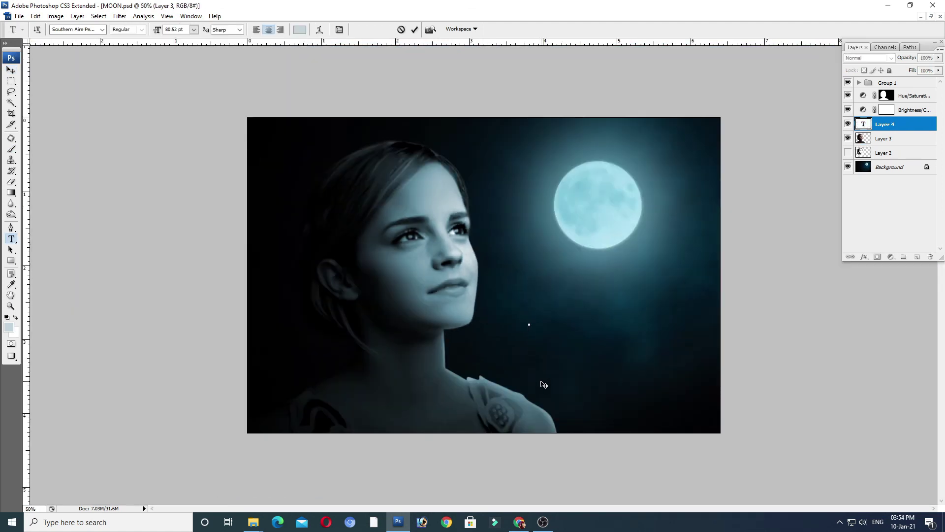
type("M")
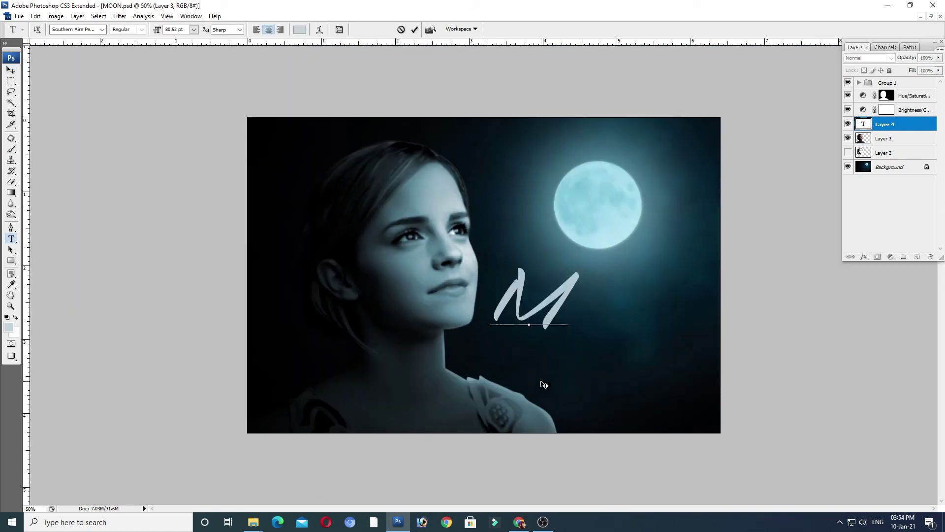
type("oon")
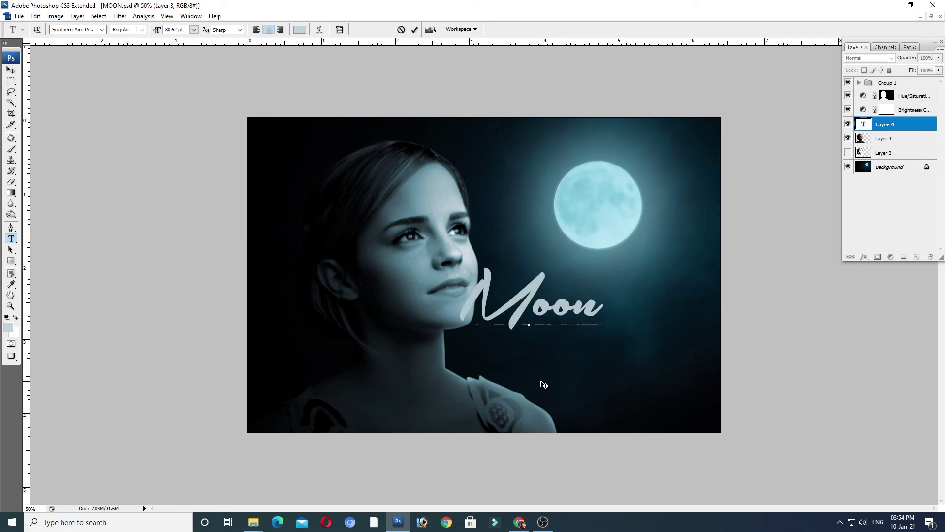
key("Return")
type("Ligh")
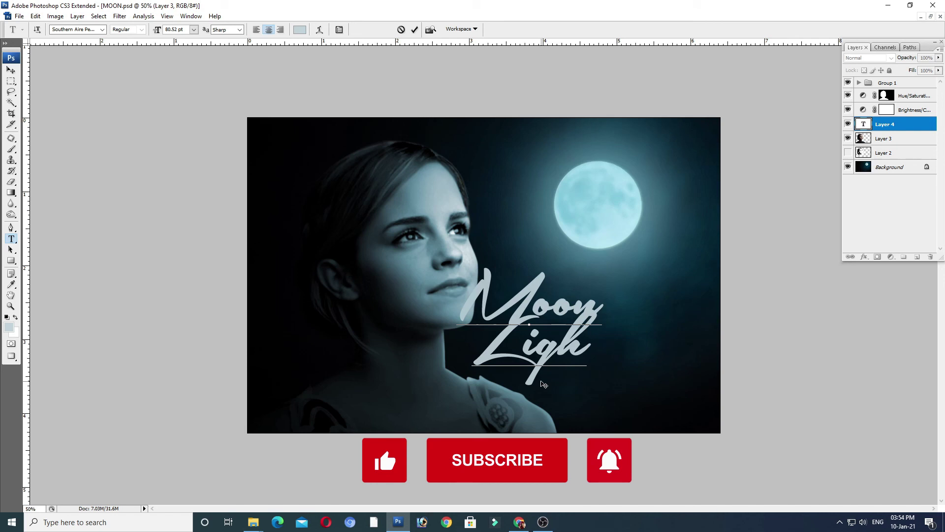
type("ting")
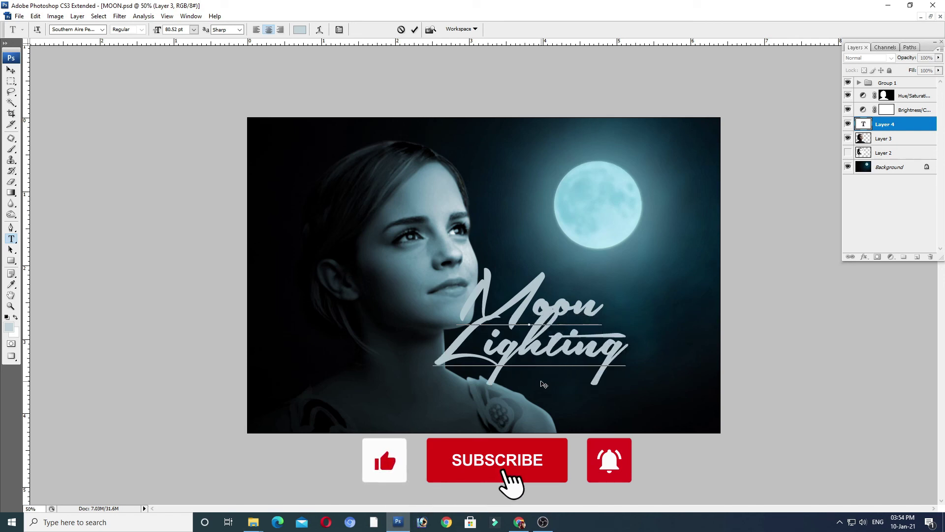
key("ctrl+Return")
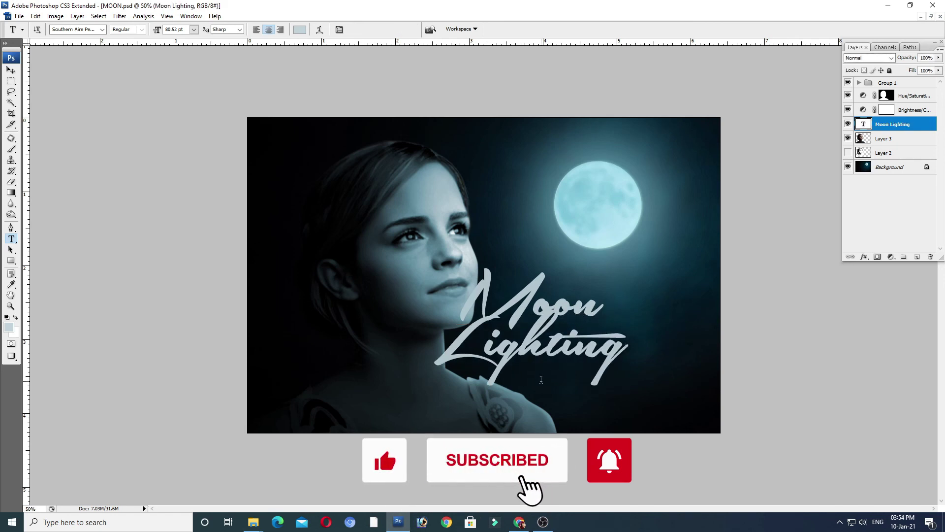
key("v")
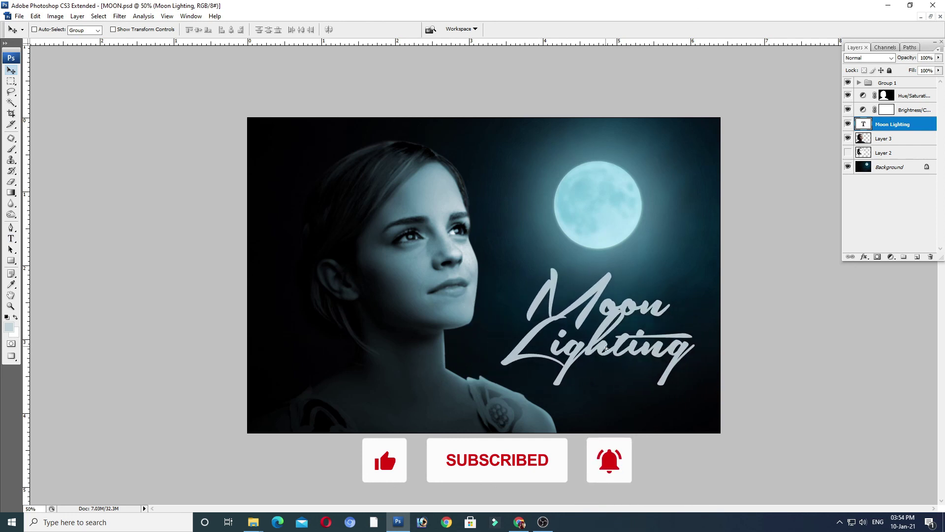